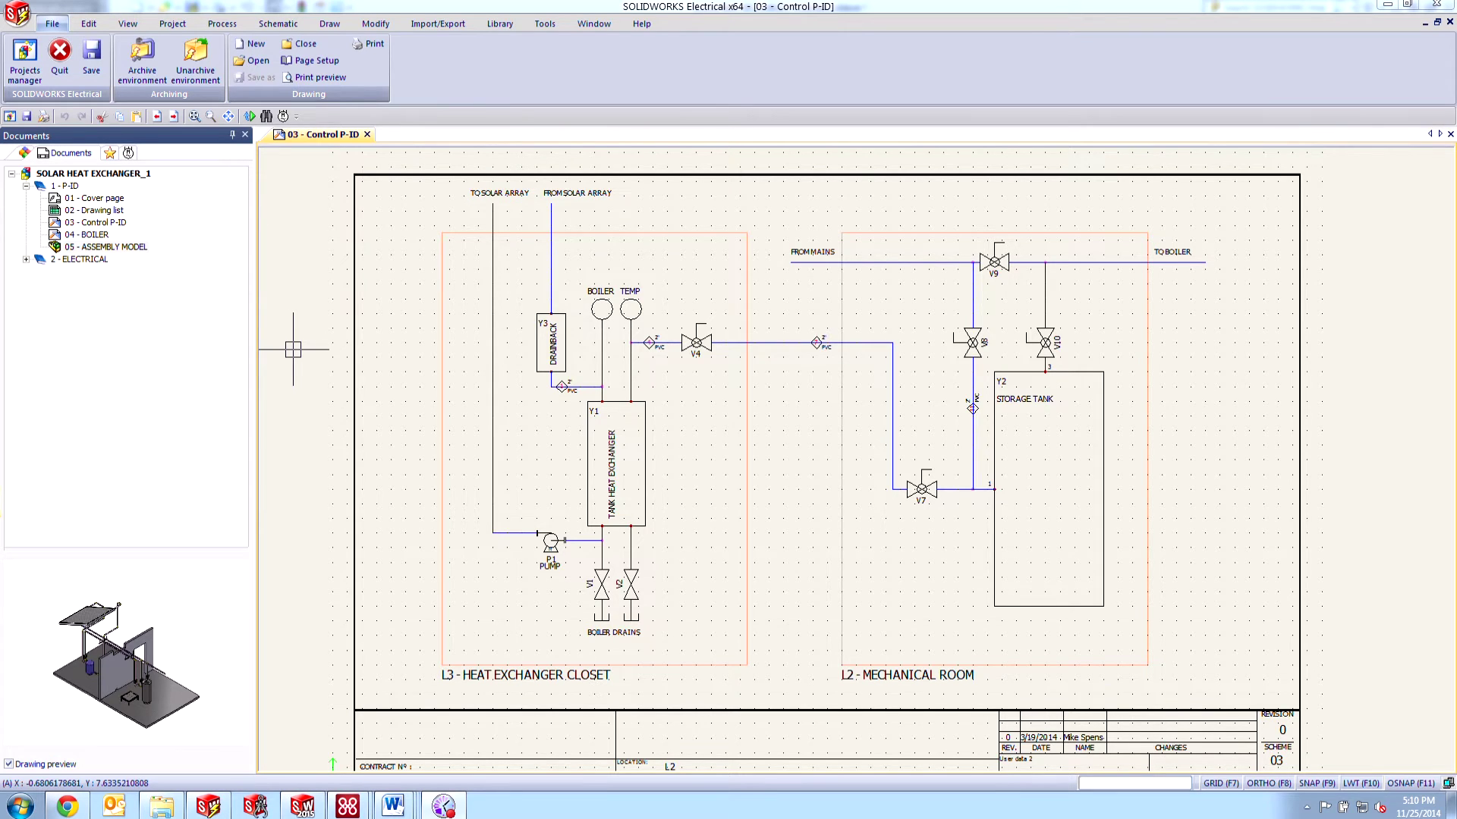
- Place a P&ID pump symbol in L2 - Mechanical Room, linked to =F1-P2 HOT WATER PUMP
{"action": "middle_click_drag", "start_coordinate": [735, 503], "coordinate": [727, 491]}
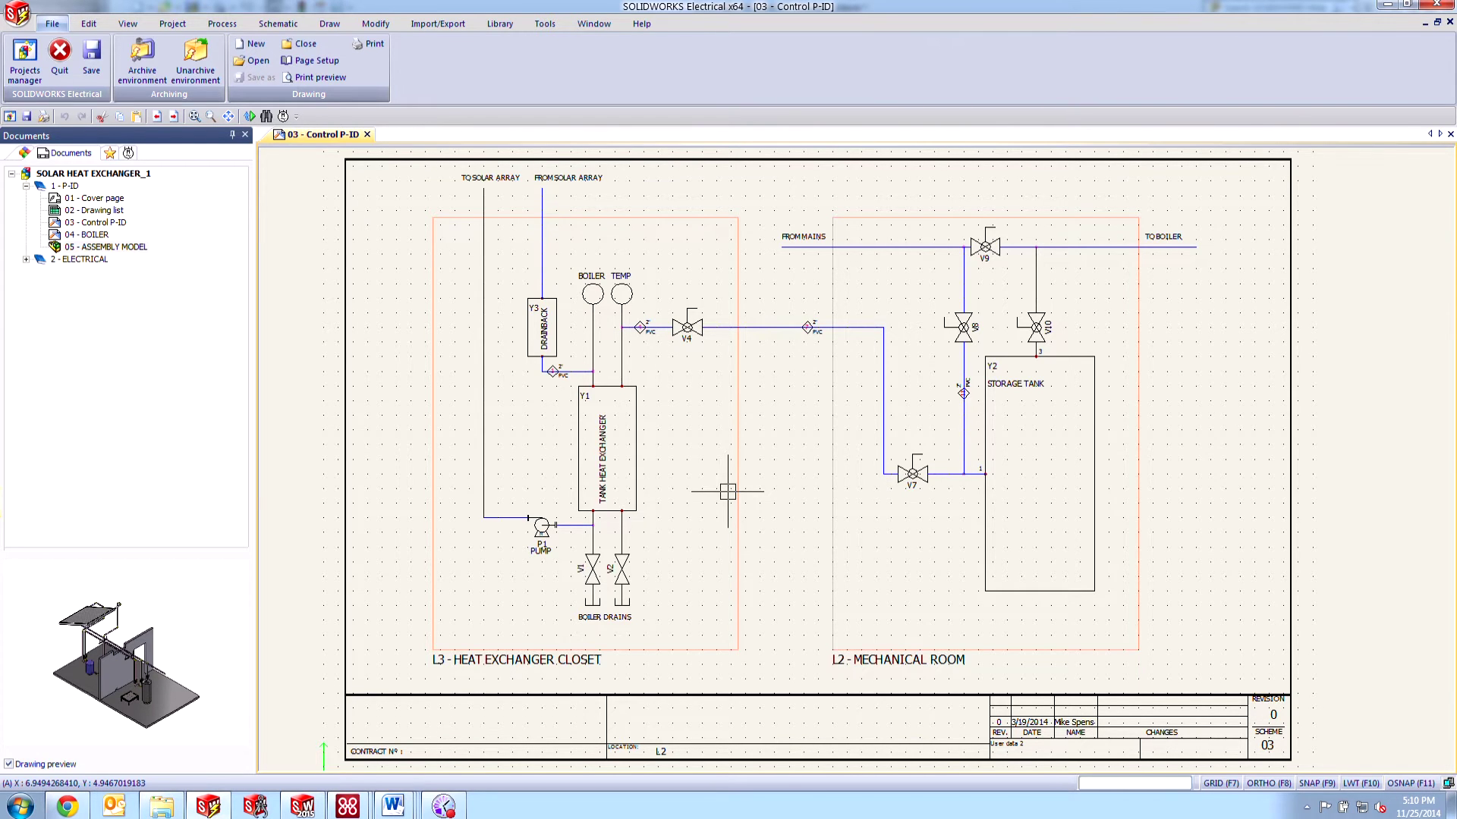
{"action": "middle_click_drag", "start_coordinate": [741, 461], "coordinate": [742, 453]}
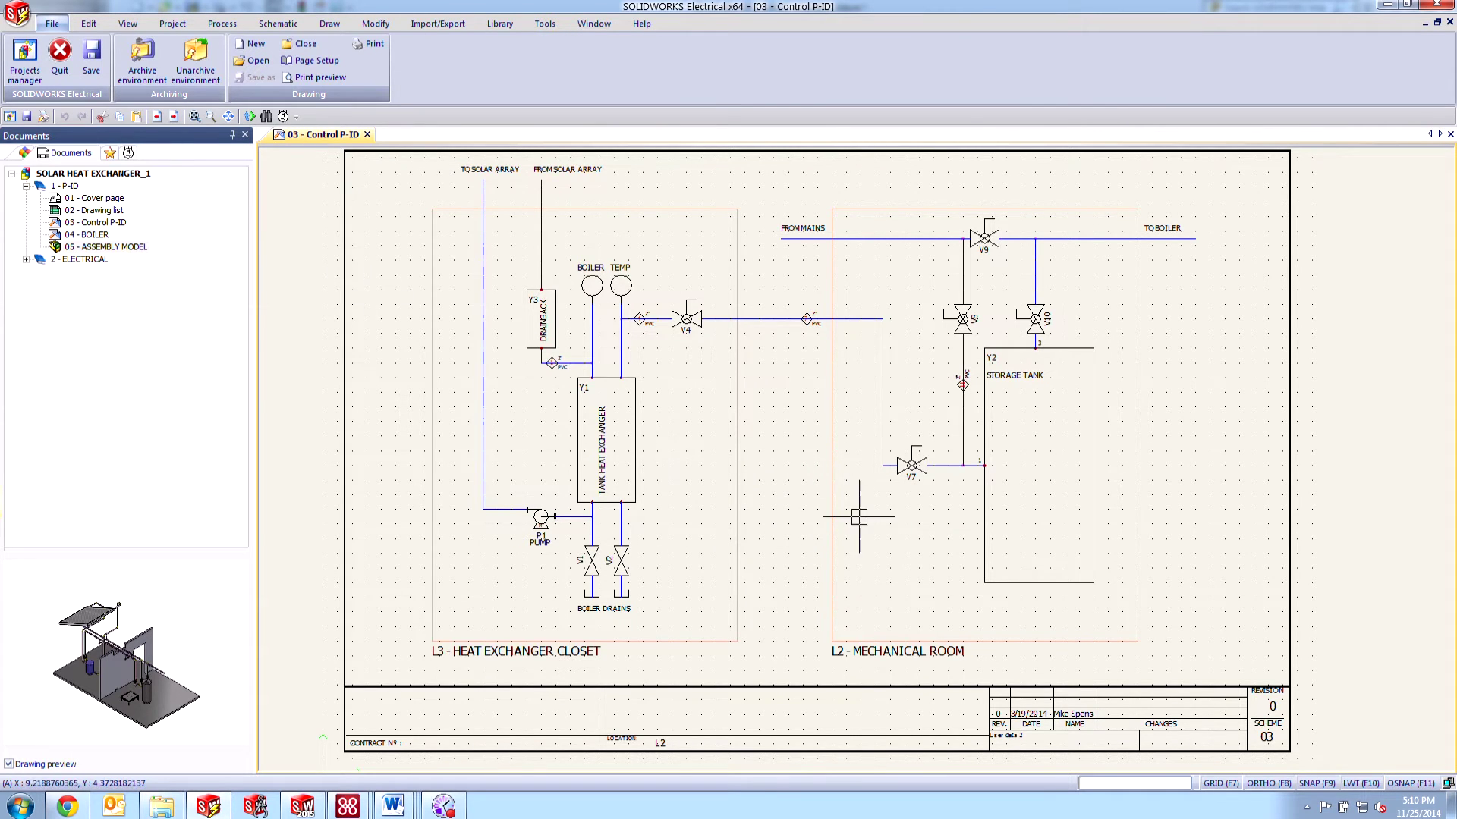
{"action": "left_click", "coordinate": [127, 154]}
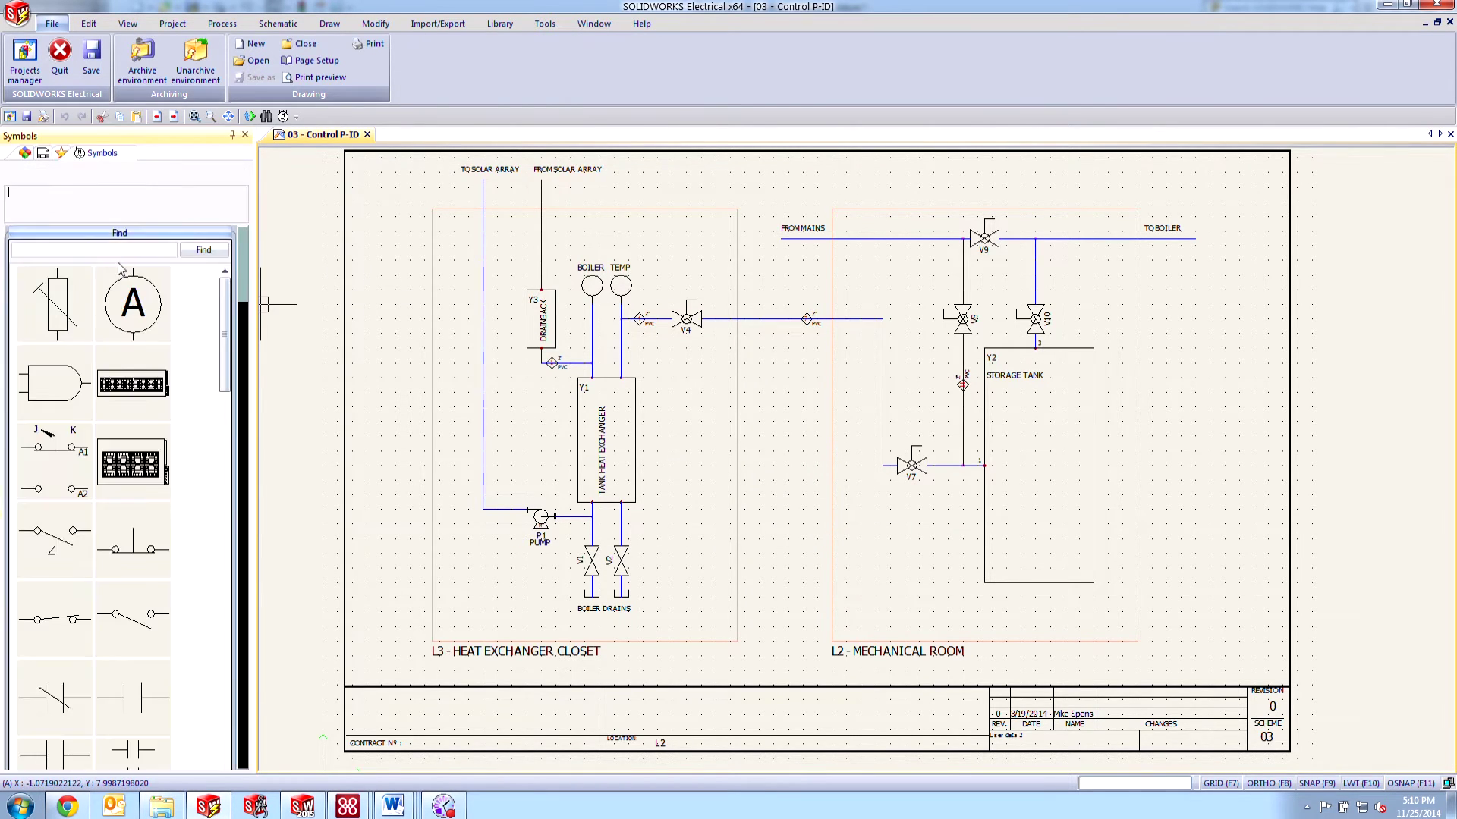
{"action": "left_click", "coordinate": [111, 234]}
{"action": "left_click", "coordinate": [156, 358]}
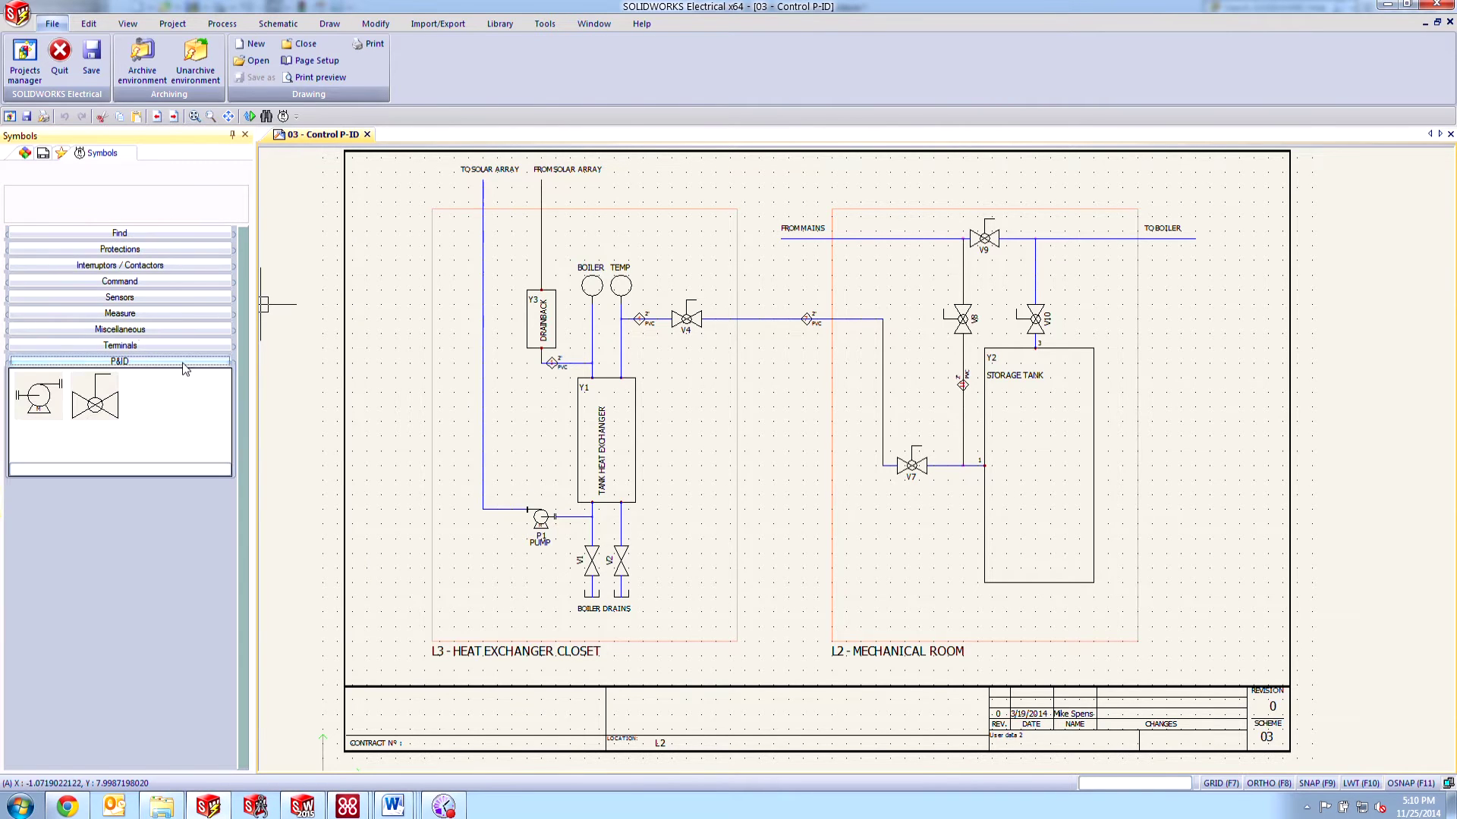
{"action": "left_click", "coordinate": [877, 561]}
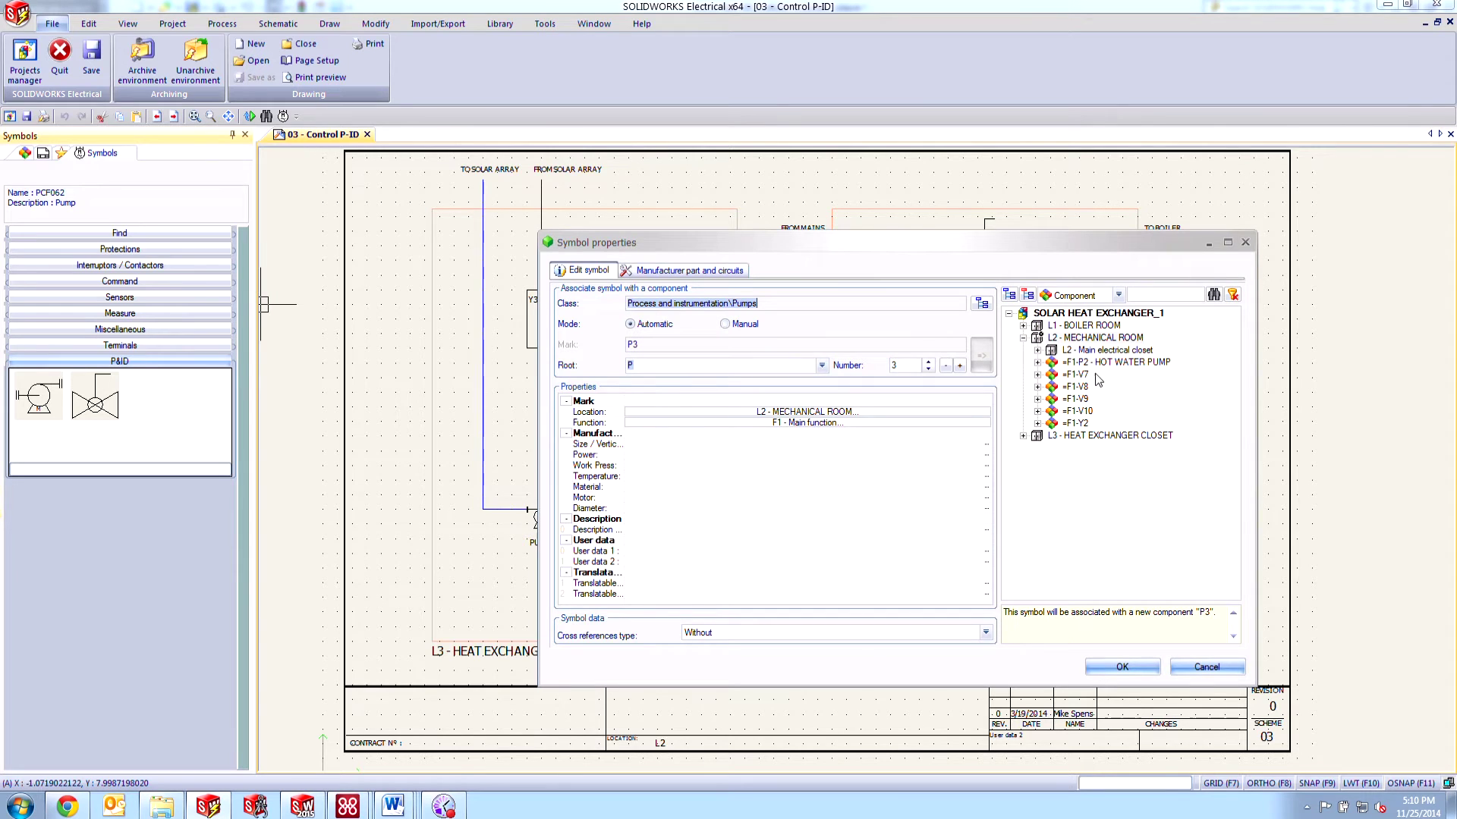
{"action": "left_click", "coordinate": [1101, 363]}
{"action": "left_click", "coordinate": [1121, 667]}
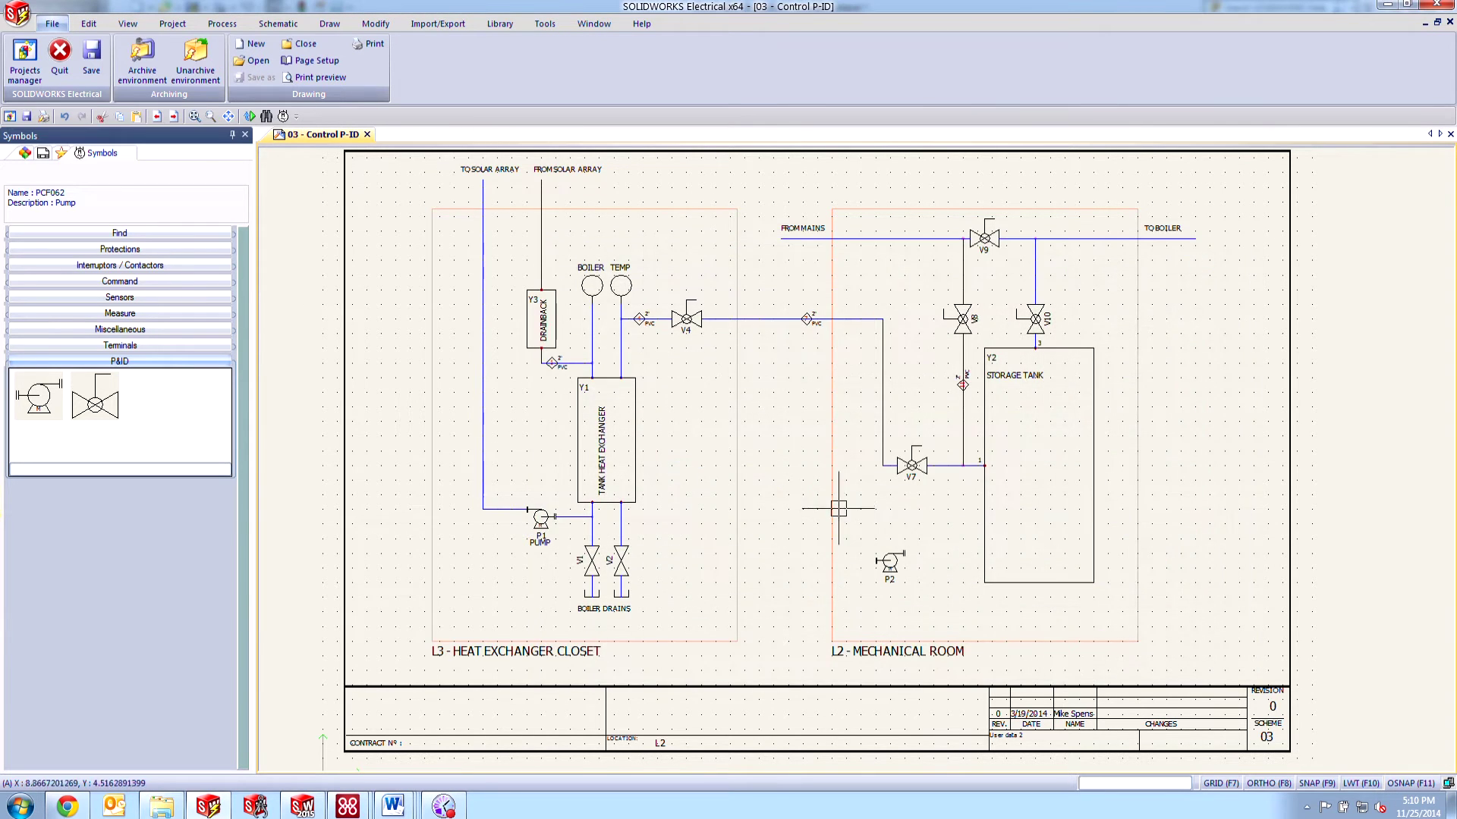
{"action": "scroll", "coordinate": [873, 577], "scroll_direction": "up", "scroll_amount": 3}
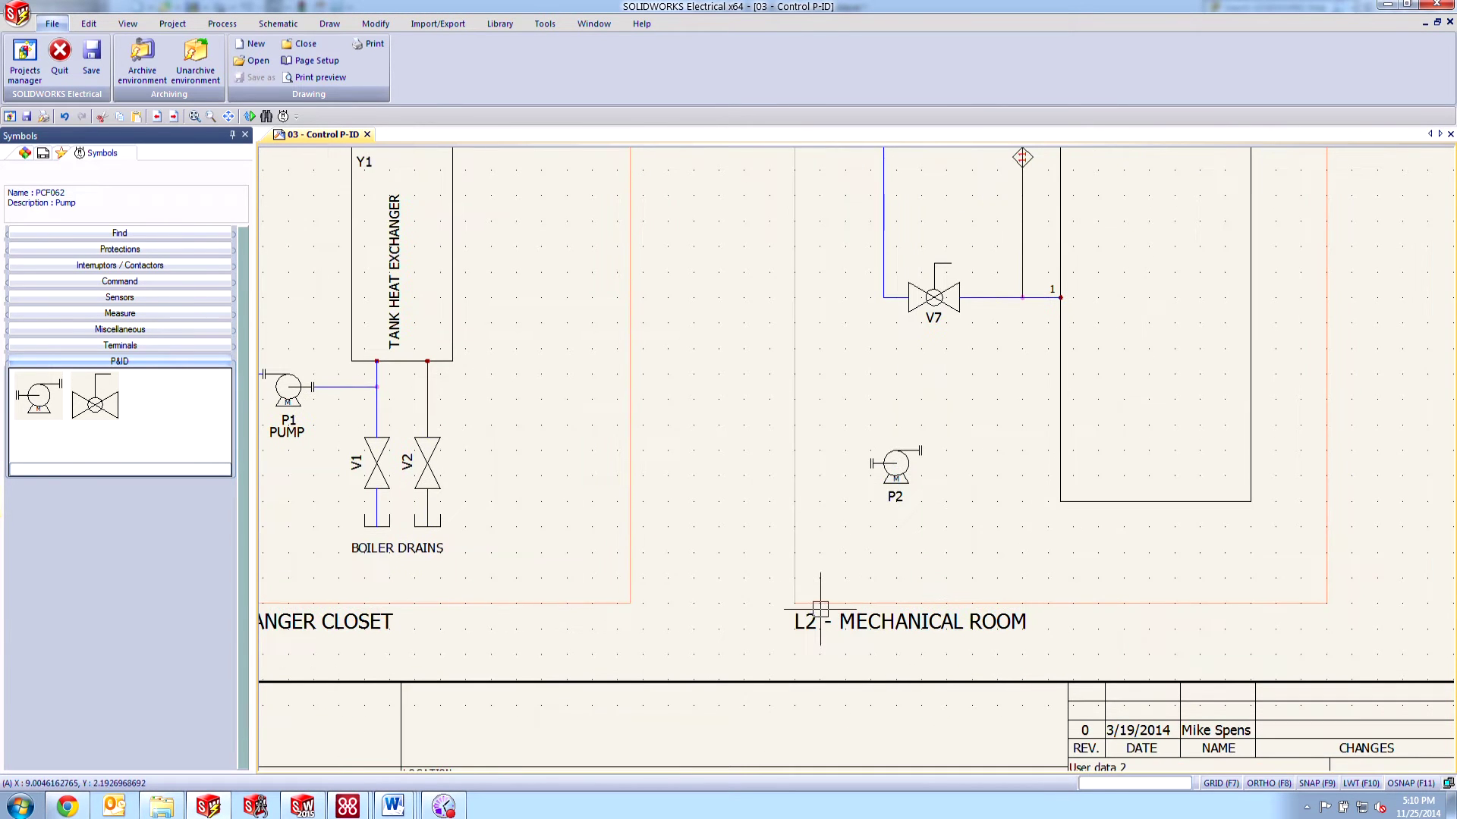
{"action": "left_click", "coordinate": [44, 153]}
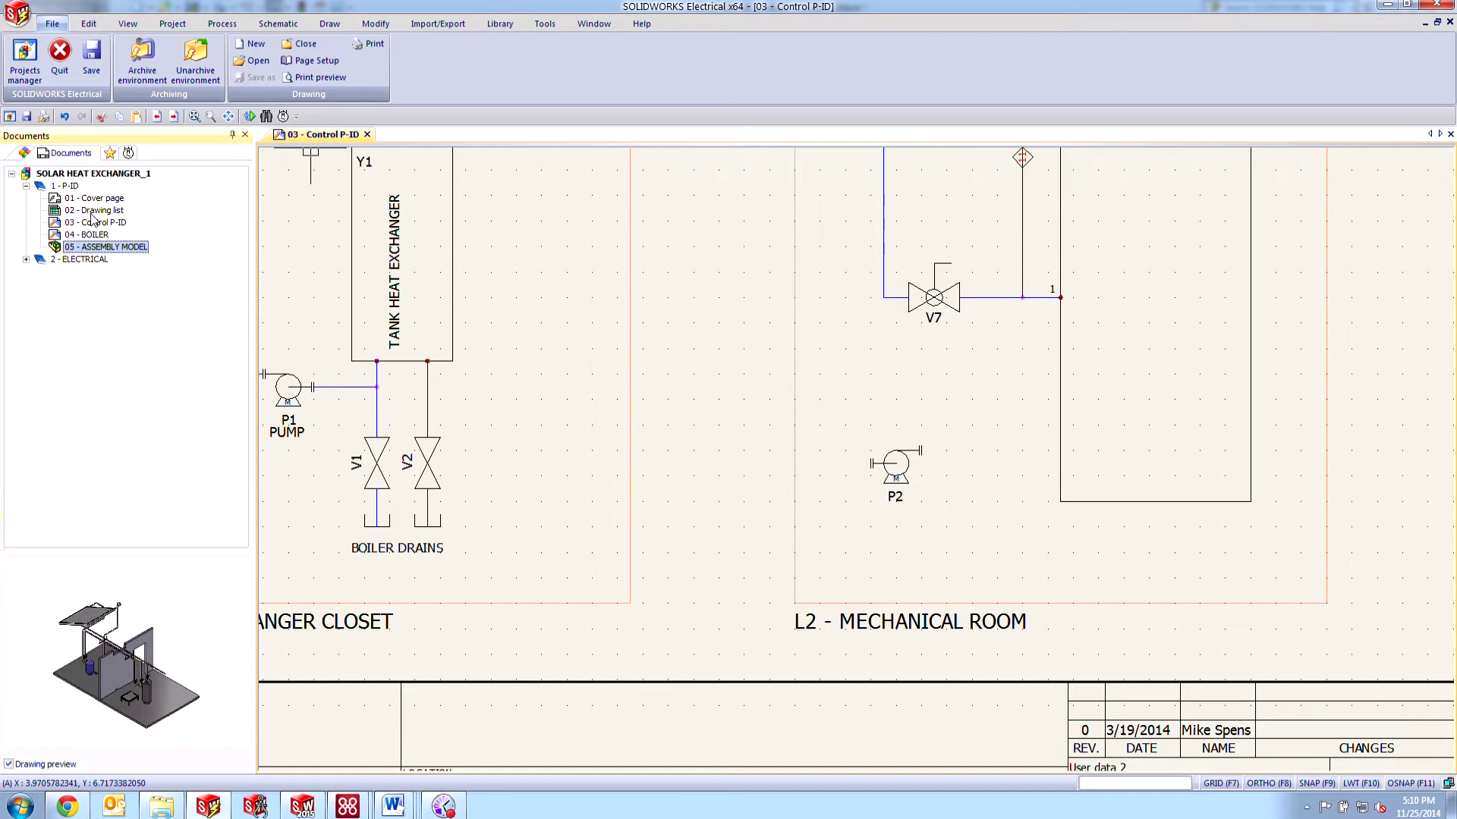
- Open the 04 - Power drawing under 2 - ELECTRICAL to check motor P2, then close it
{"action": "left_click", "coordinate": [26, 260]}
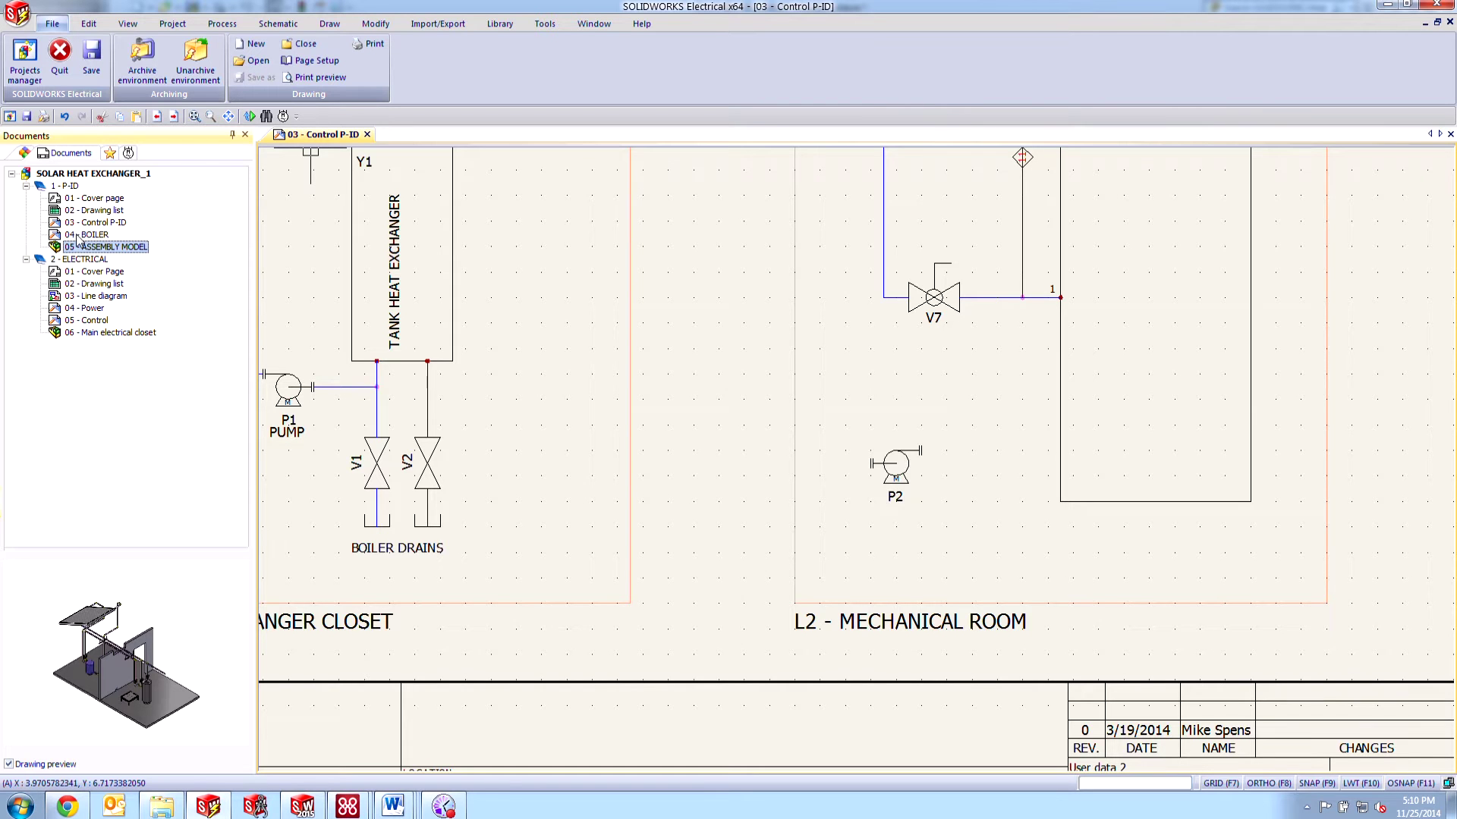
{"action": "double_click", "coordinate": [87, 309]}
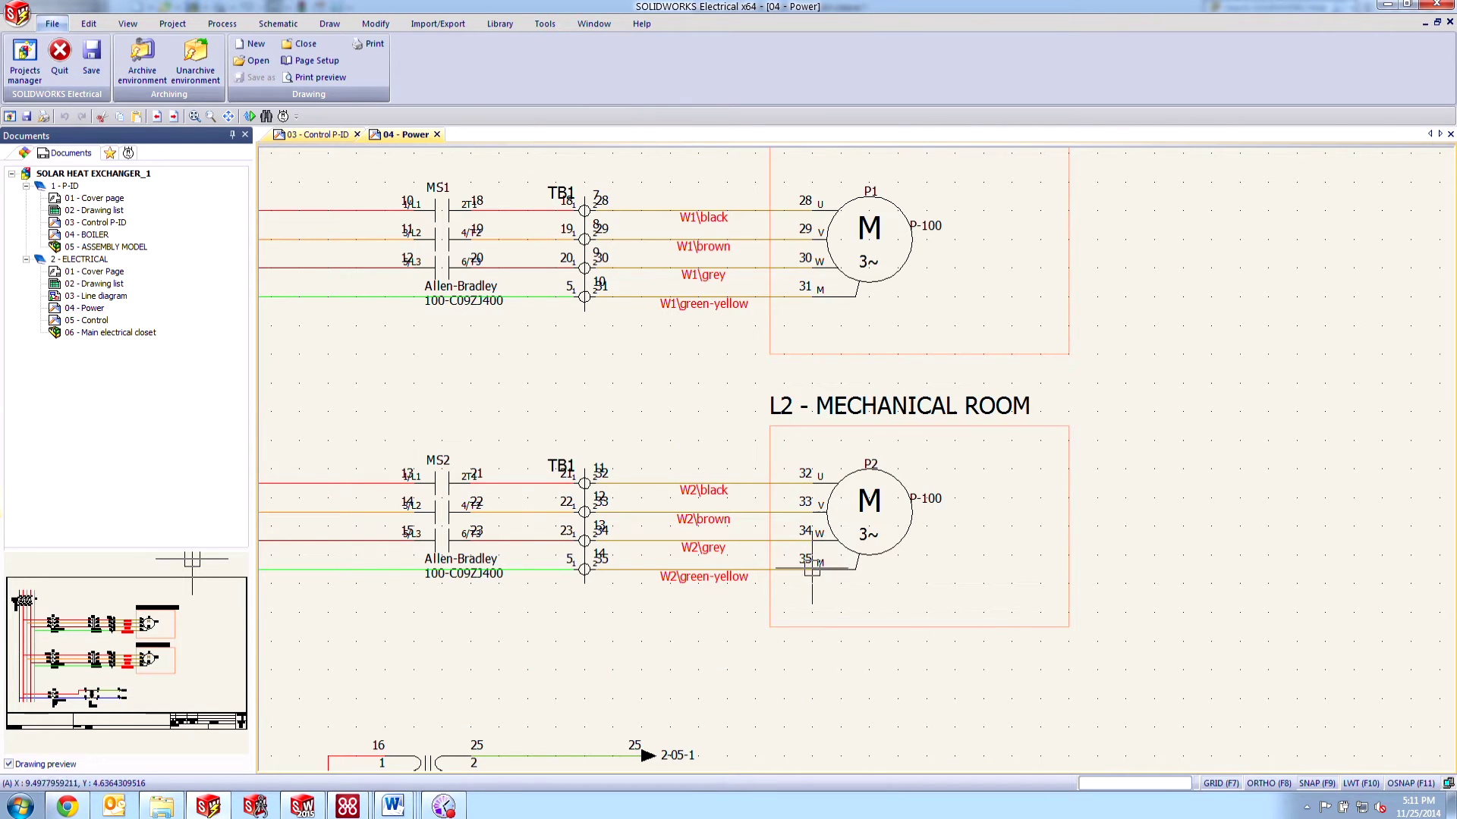
{"action": "left_click", "coordinate": [437, 134]}
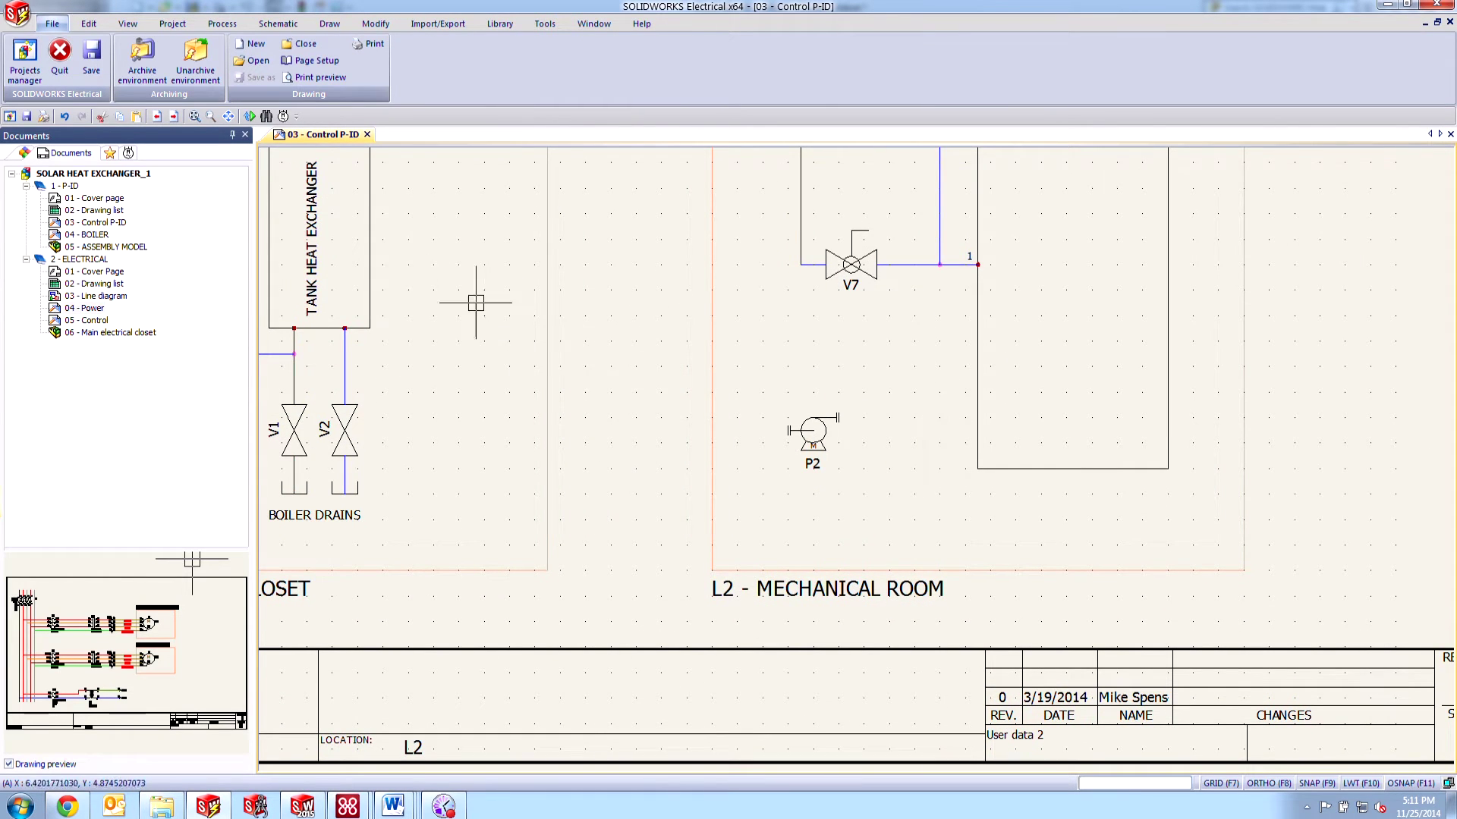
- Start a single-wire line using the PI_WORK piping style
{"action": "left_click", "coordinate": [277, 24]}
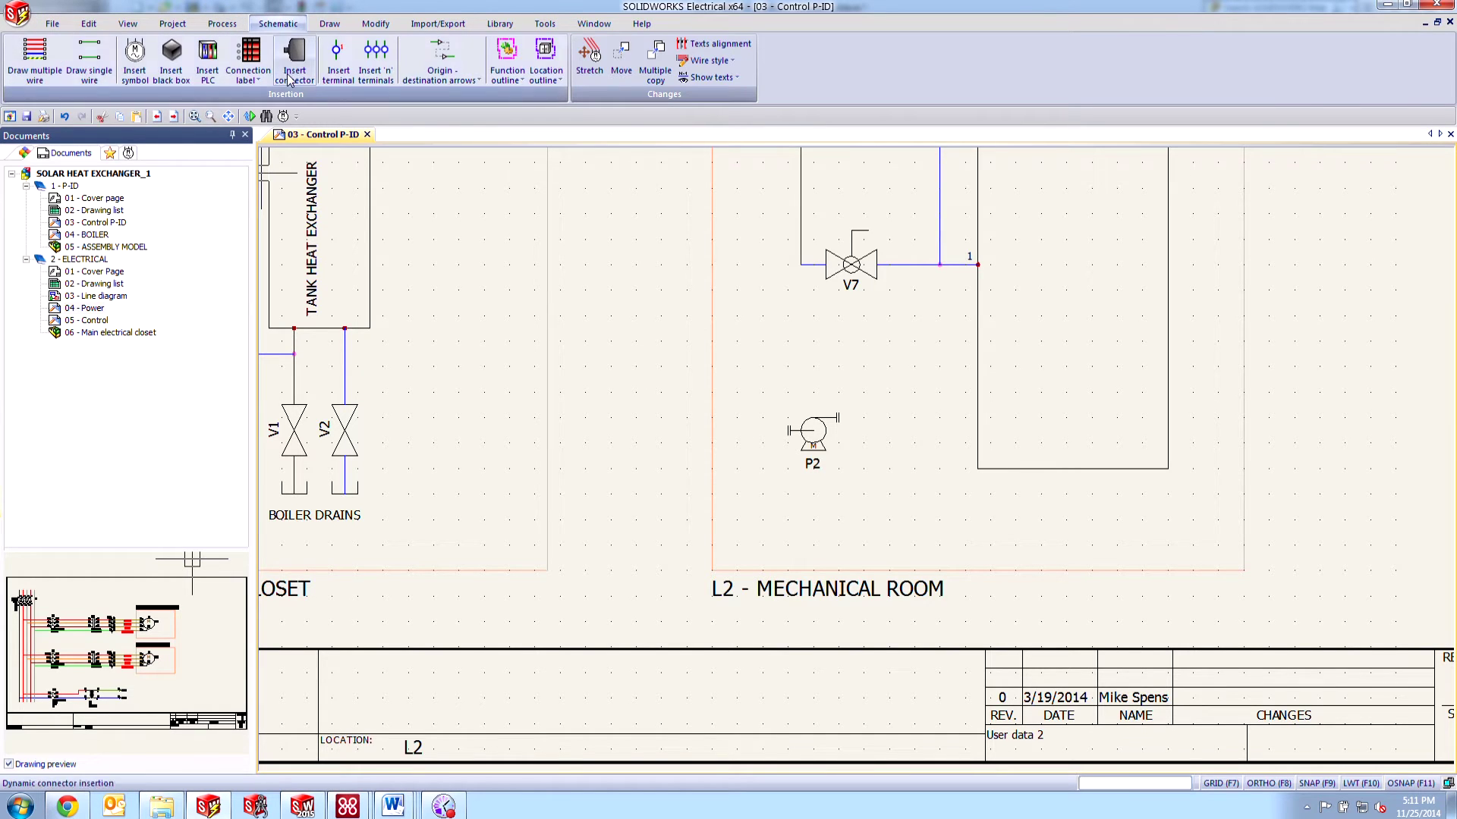
{"action": "left_click", "coordinate": [97, 72]}
{"action": "left_click", "coordinate": [225, 315]}
{"action": "left_click", "coordinate": [554, 288]}
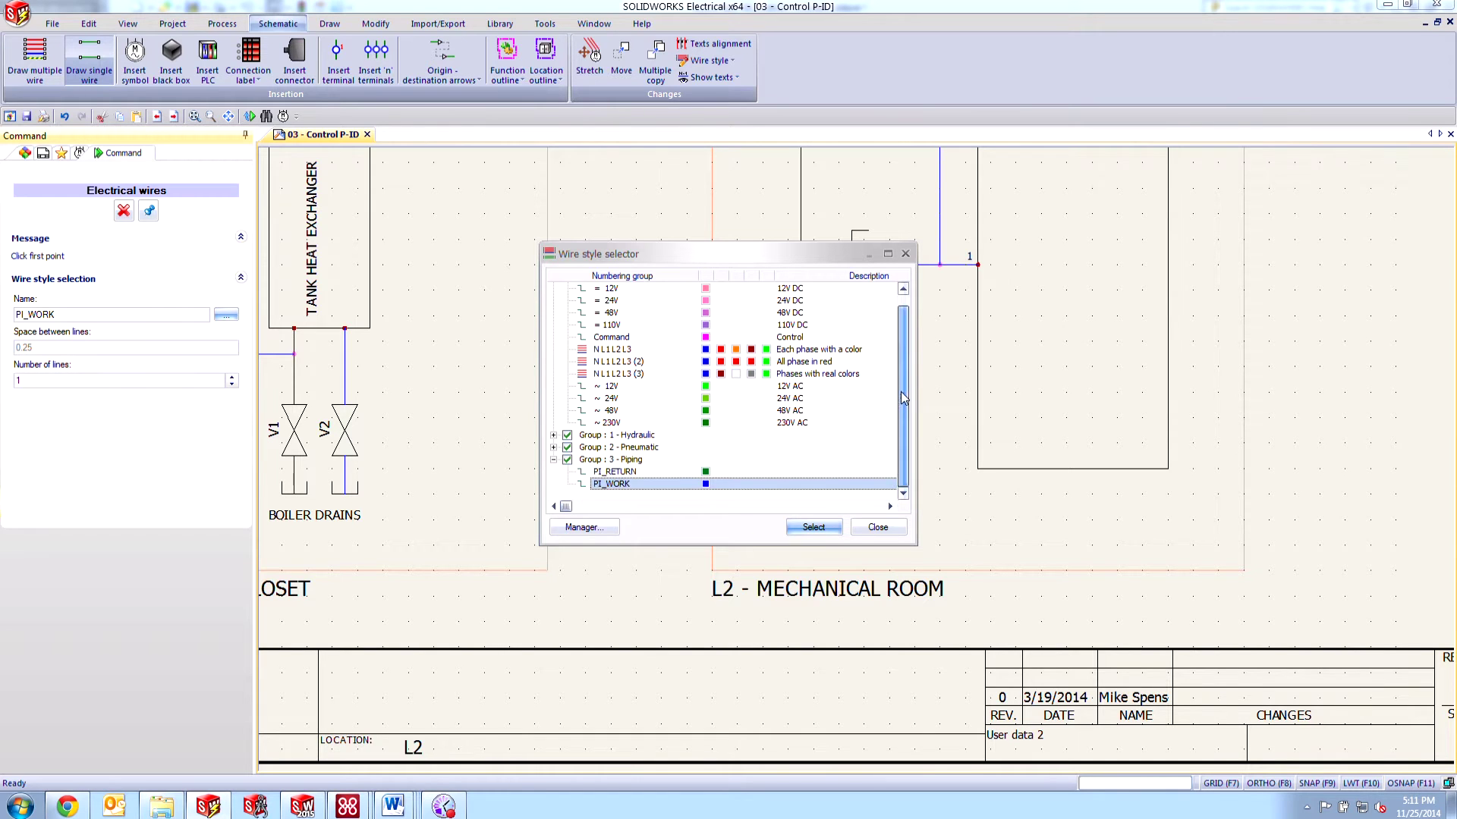
{"action": "scroll", "coordinate": [627, 476], "scroll_direction": "down", "scroll_amount": 1}
{"action": "left_click", "coordinate": [619, 460]}
{"action": "left_click", "coordinate": [622, 484]}
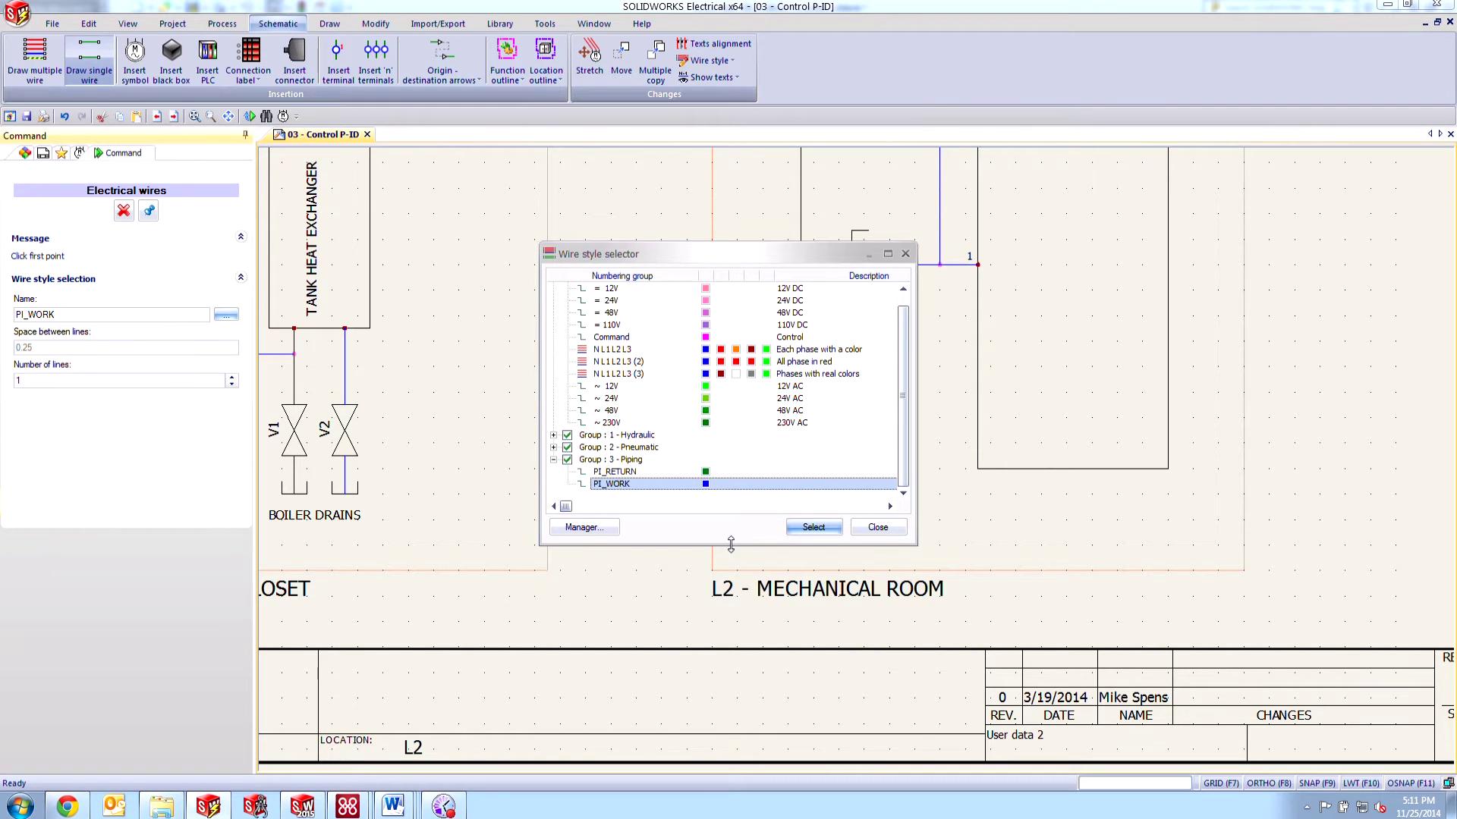
{"action": "left_click", "coordinate": [813, 528]}
- Draw pipes from P2's outlet to the storage tank and from V2's drain line into P2
{"action": "left_click", "coordinate": [838, 418]}
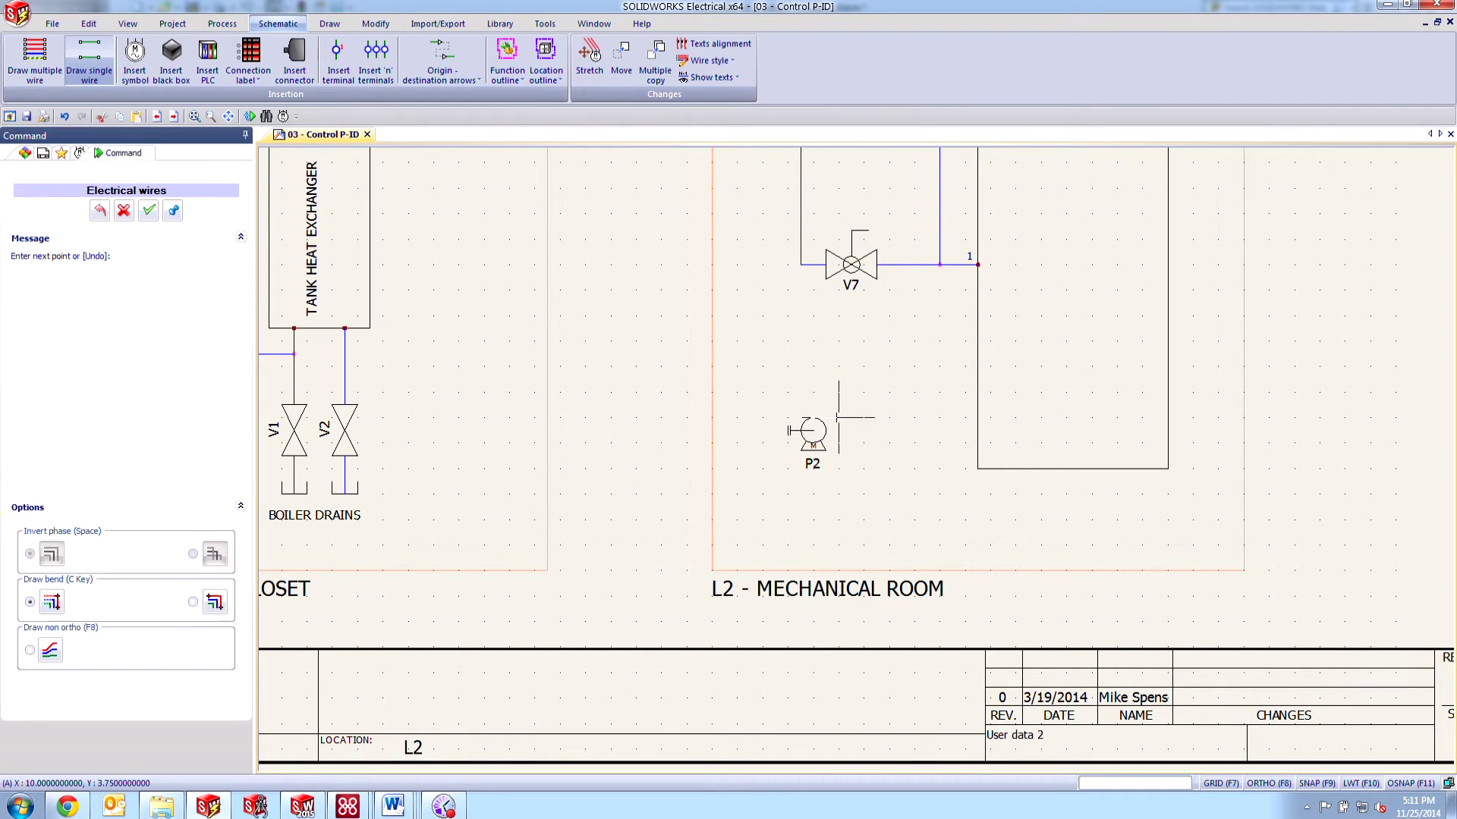
{"action": "left_click", "coordinate": [977, 410]}
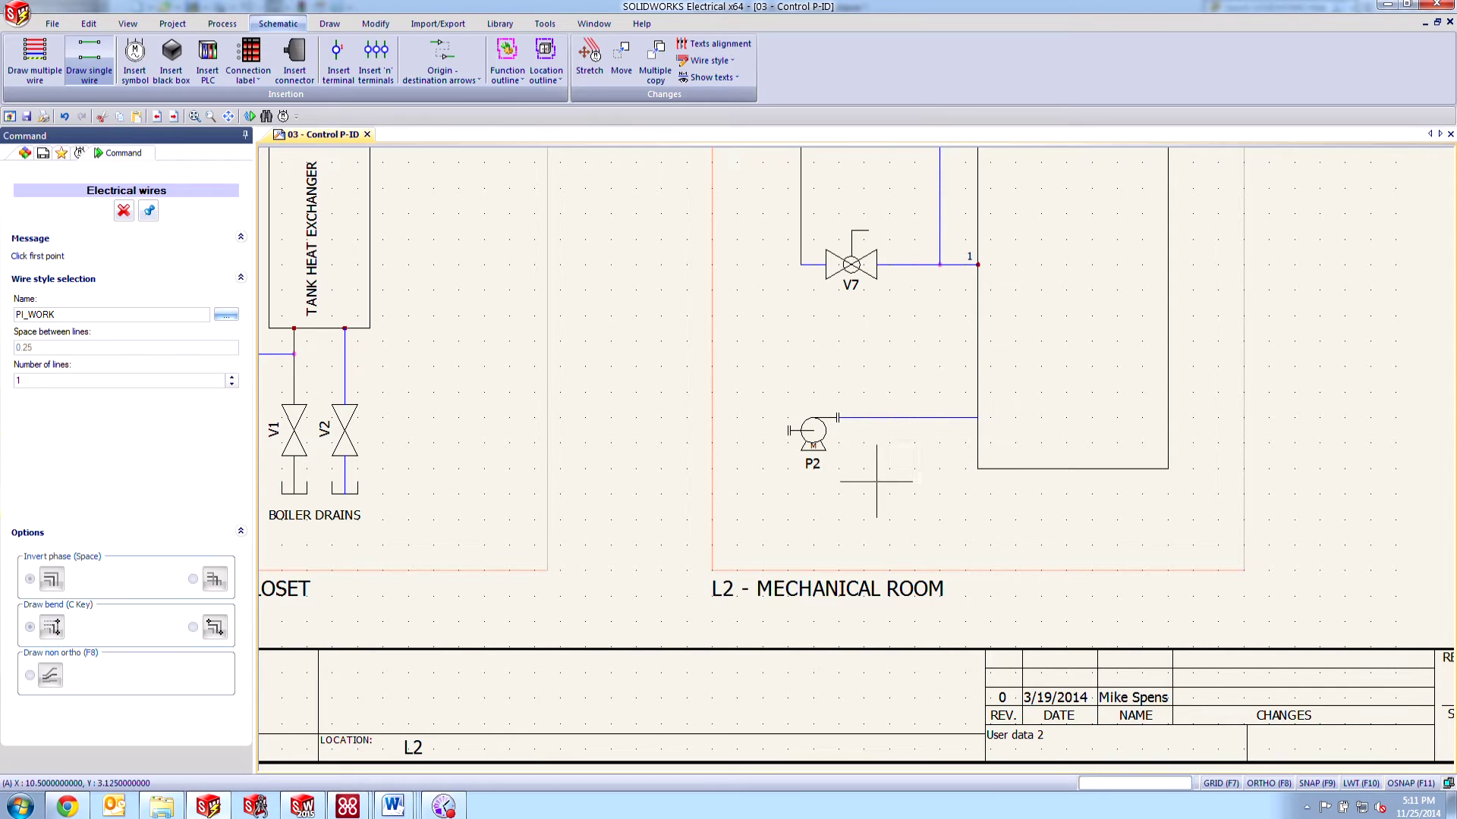
{"action": "left_click", "coordinate": [345, 392]}
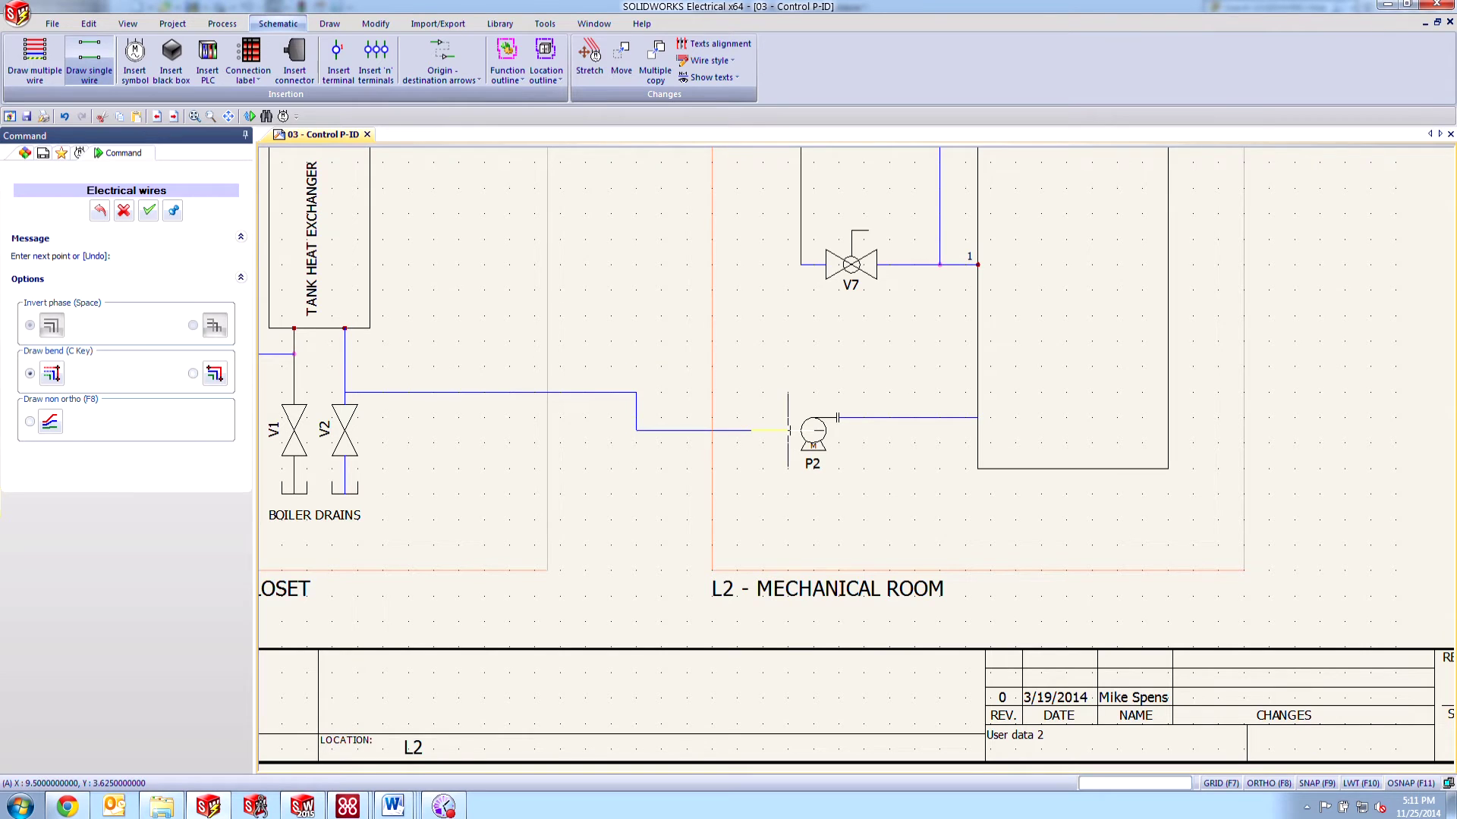
{"action": "left_click", "coordinate": [789, 431]}
{"action": "key", "text": "Escape"}
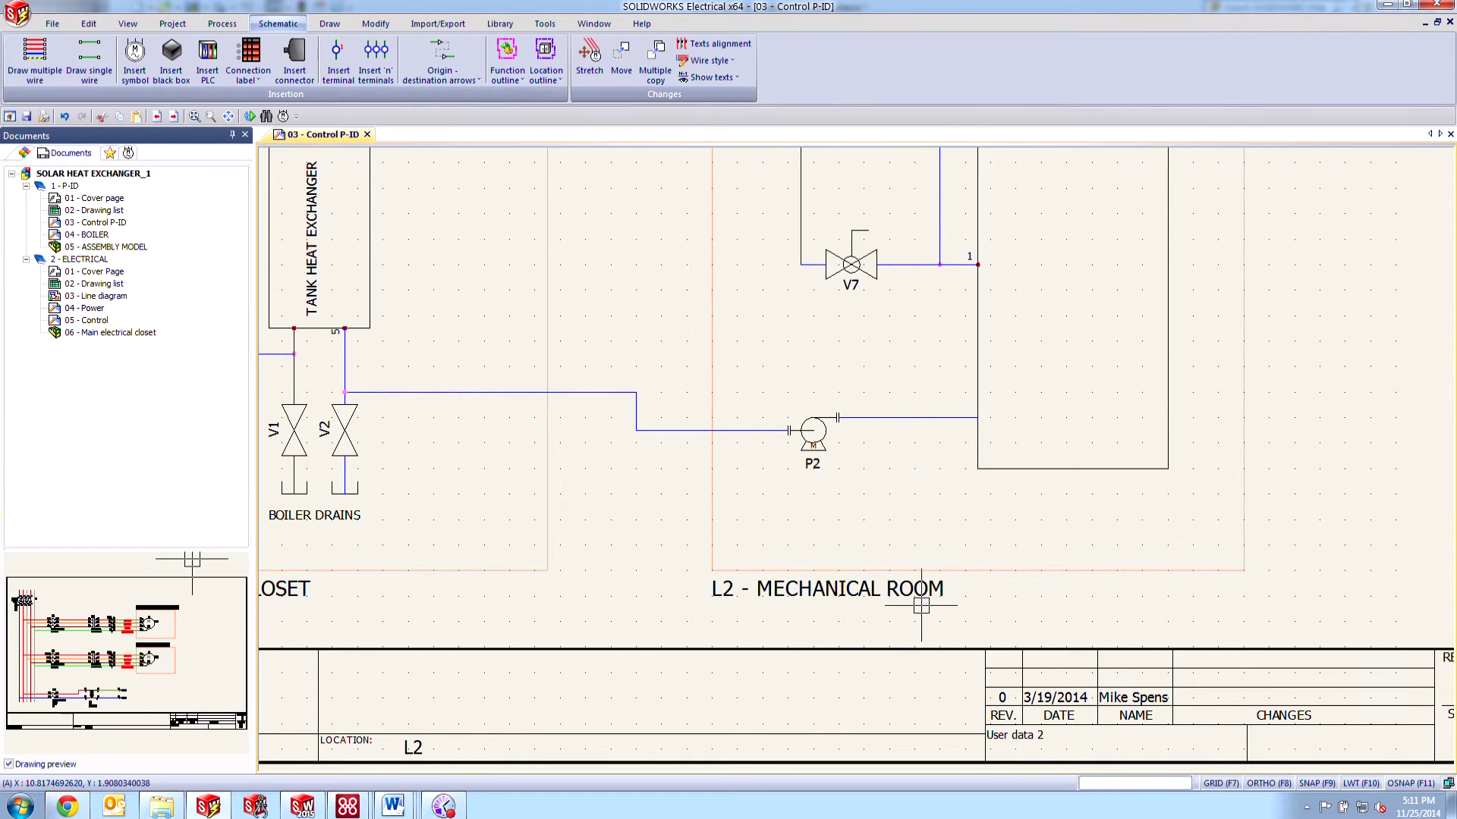
{"action": "scroll", "coordinate": [838, 518], "scroll_direction": "down", "scroll_amount": 1}
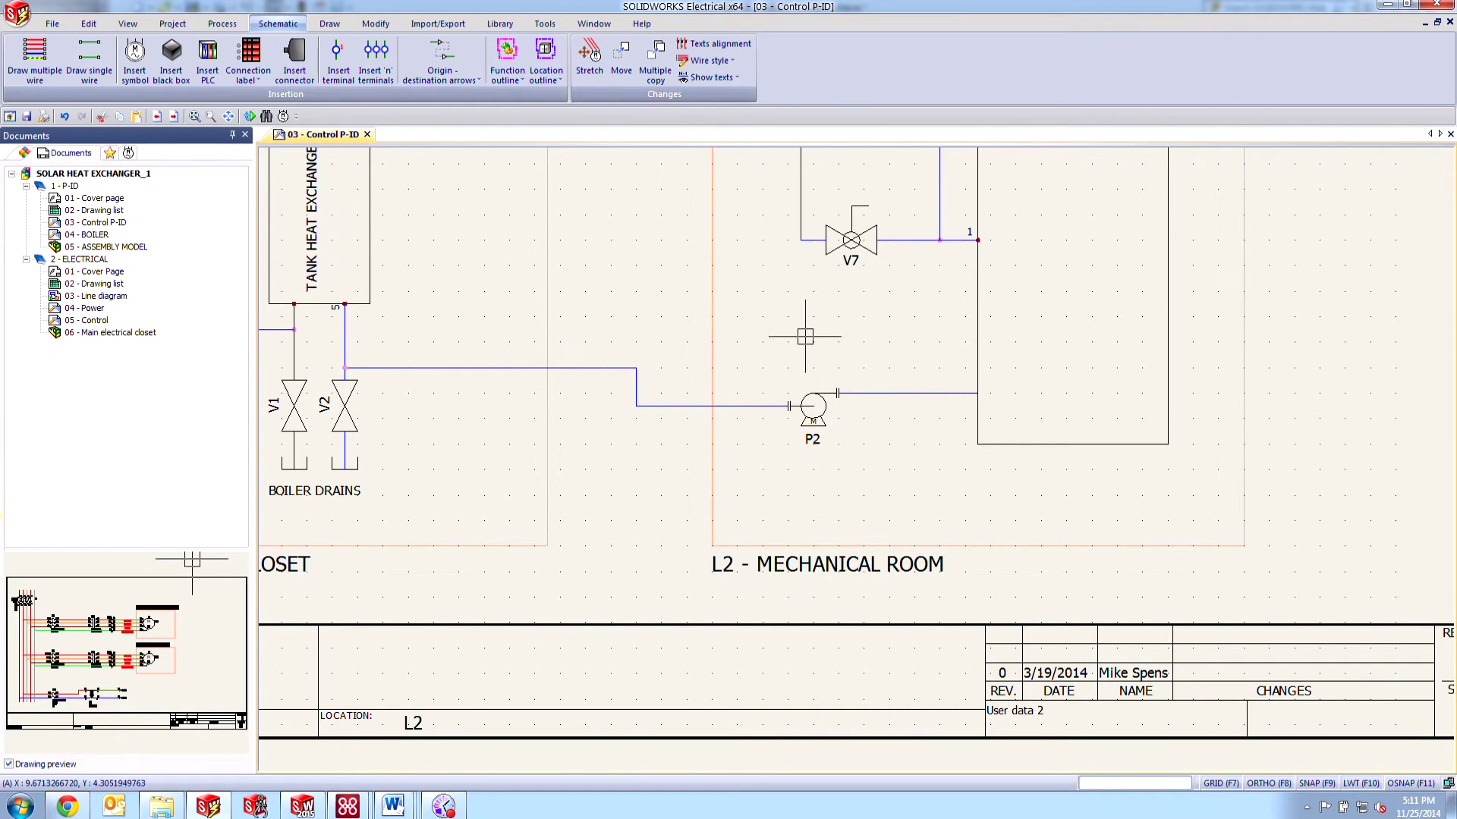
{"action": "scroll", "coordinate": [805, 336], "scroll_direction": "up", "scroll_amount": 1}
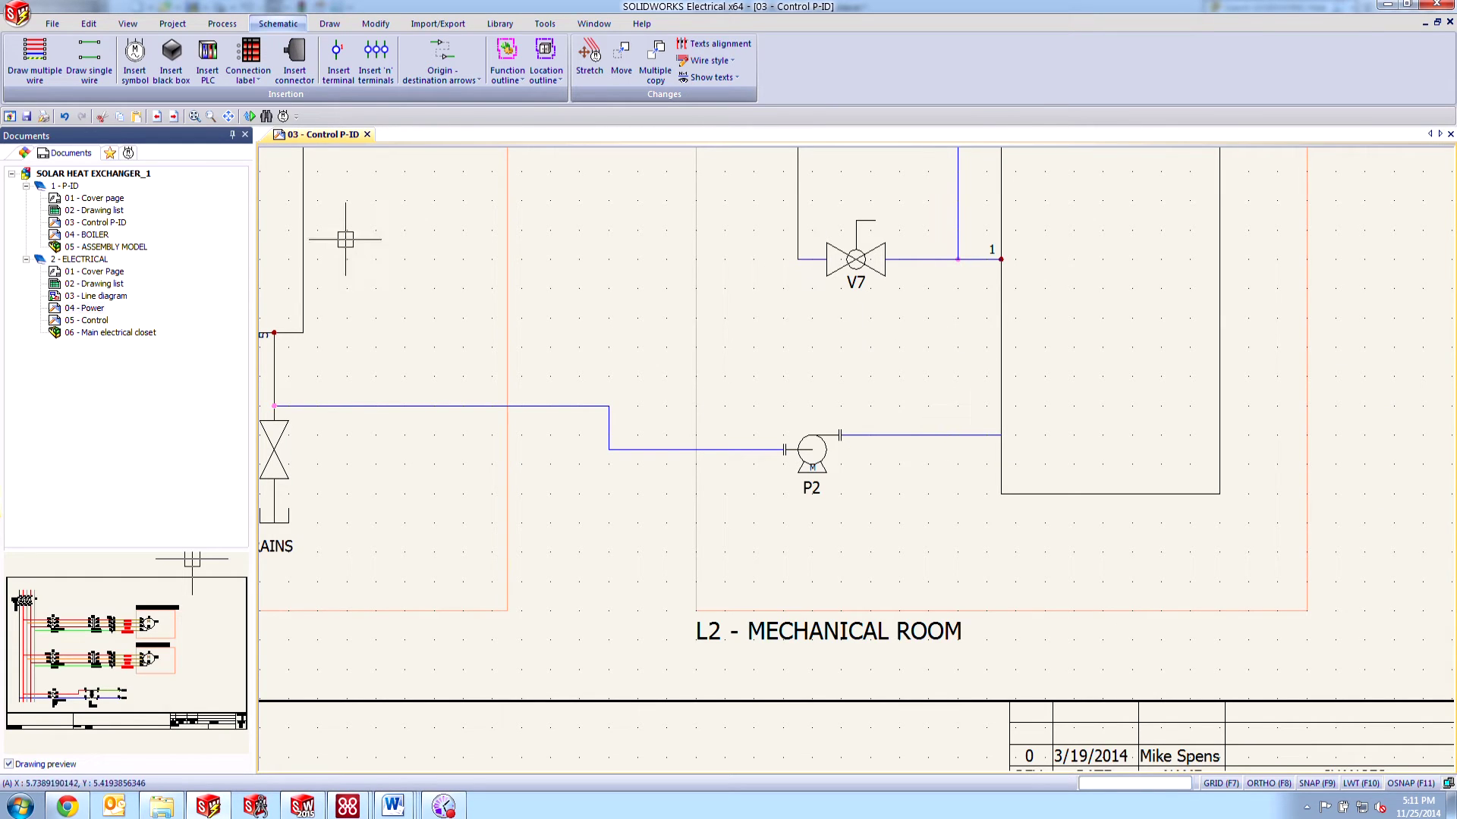
- Place hand valve V3 on the pipe after P2 with the DEMO 2IN PVC ball valve part
{"action": "left_click", "coordinate": [130, 153]}
{"action": "left_click_drag", "start_coordinate": [103, 426], "coordinate": [919, 438]}
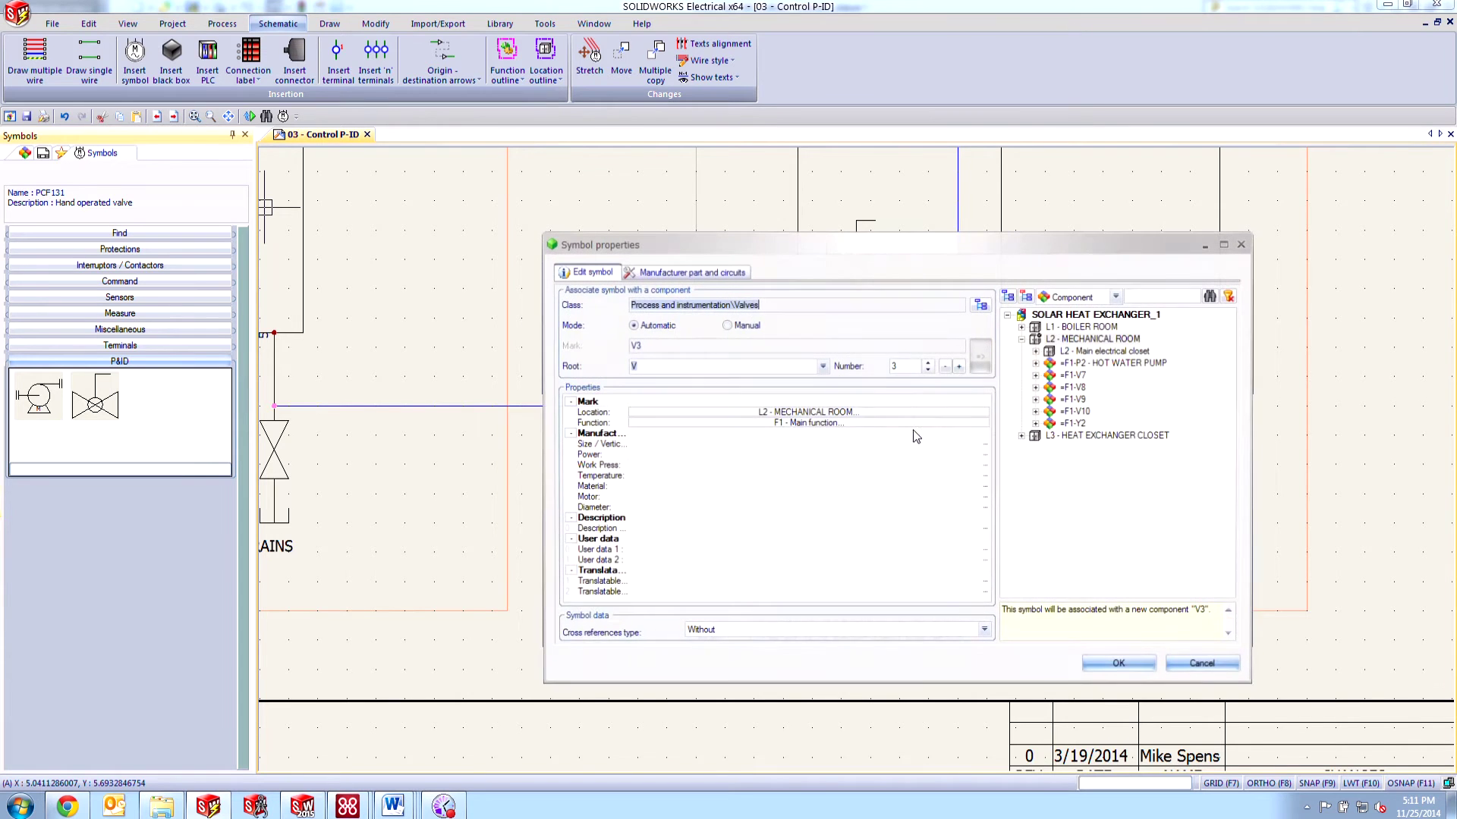
{"action": "left_click", "coordinate": [694, 272]}
{"action": "left_click", "coordinate": [600, 317]}
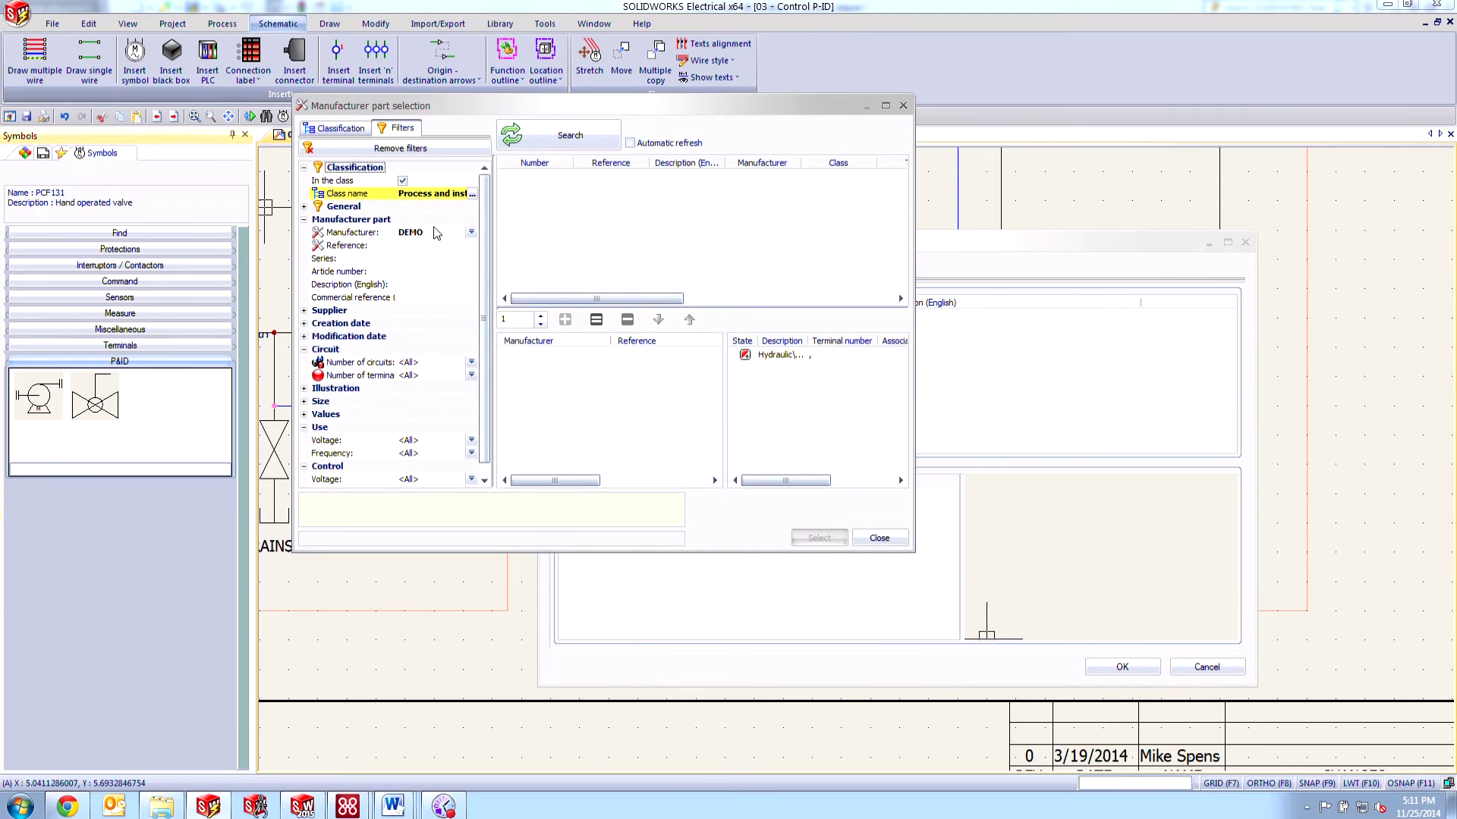
{"action": "left_click", "coordinate": [562, 136]}
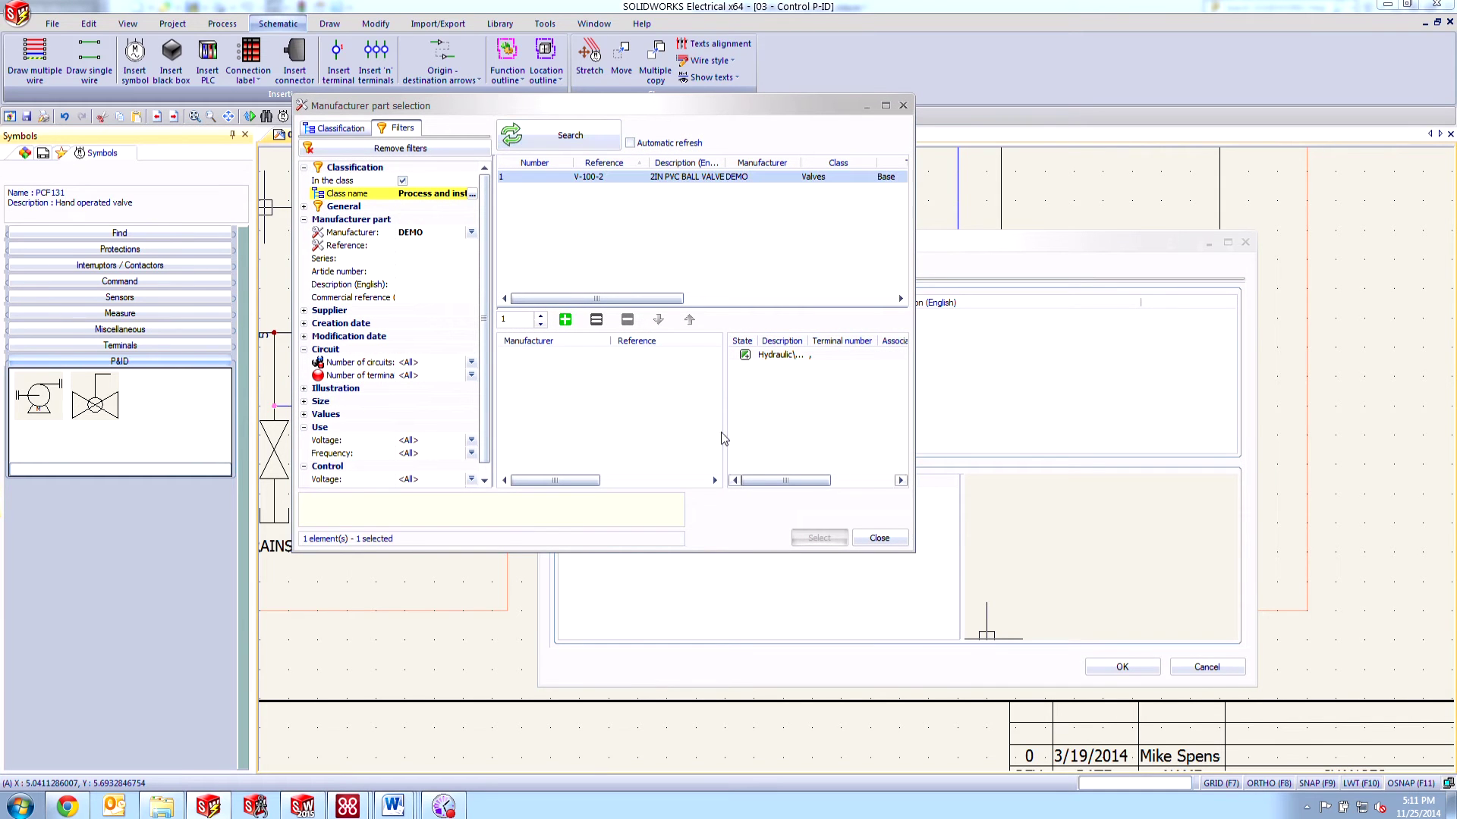
{"action": "left_click", "coordinate": [565, 319]}
{"action": "left_click", "coordinate": [820, 538]}
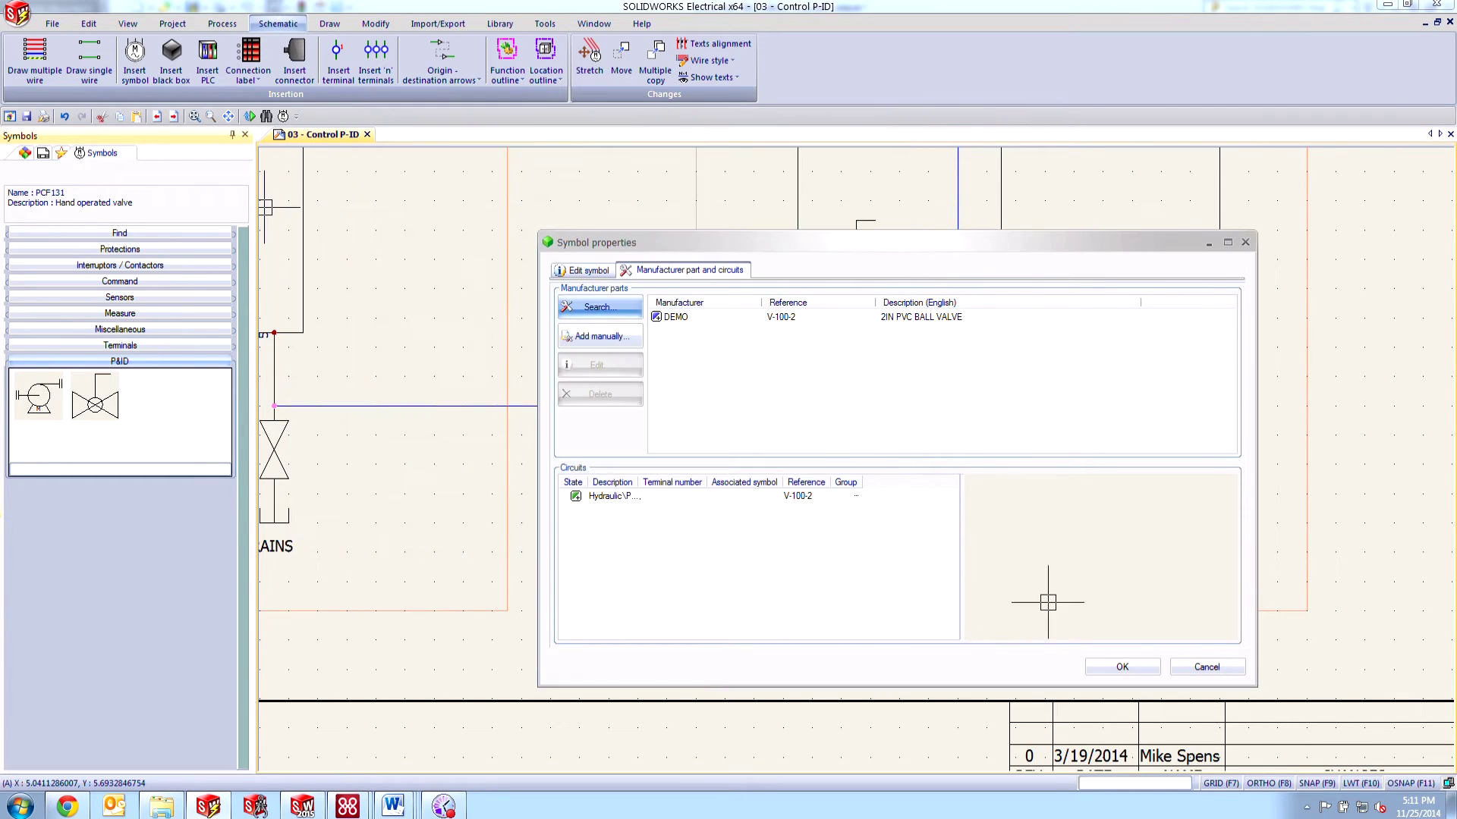
{"action": "left_click", "coordinate": [1119, 667]}
{"action": "middle_click_drag", "start_coordinate": [624, 367], "coordinate": [667, 402]}
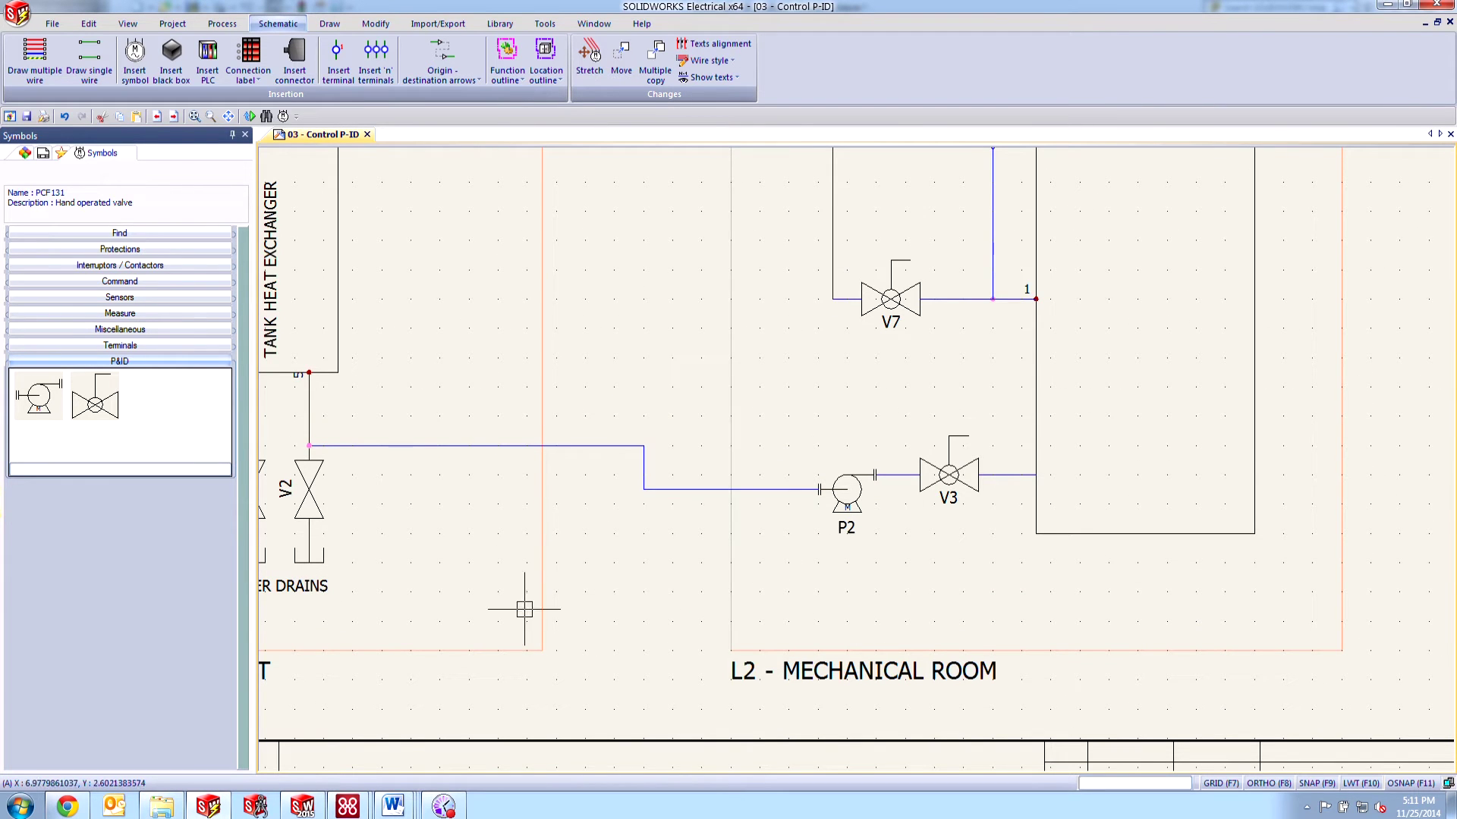
- Attach the V3 line to storage tank Y2 at connection 2, then switch to the 3D assembly
{"action": "right_click", "coordinate": [1033, 446]}
{"action": "key", "text": "Escape"}
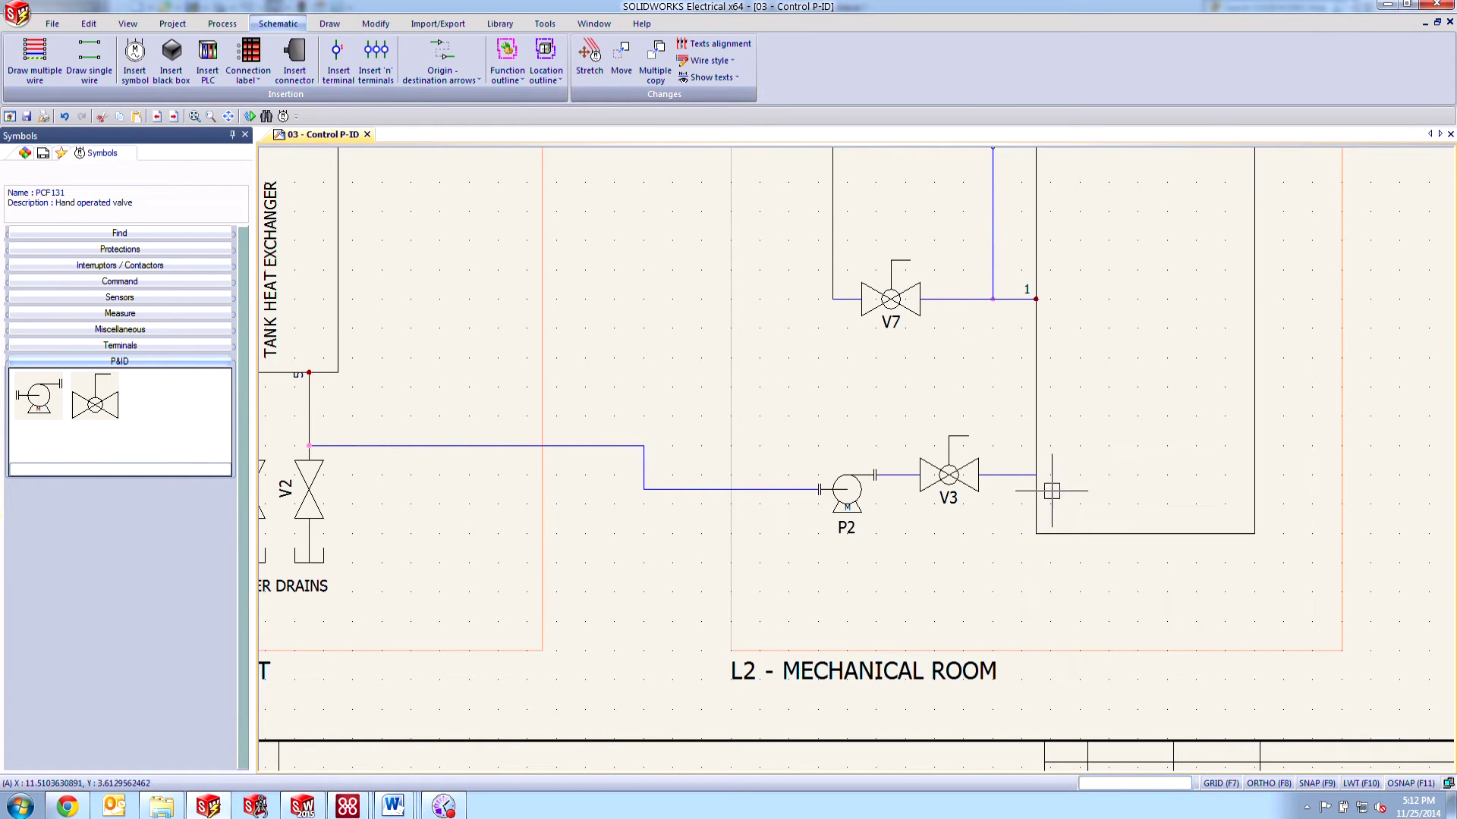
{"action": "right_click", "coordinate": [1036, 429]}
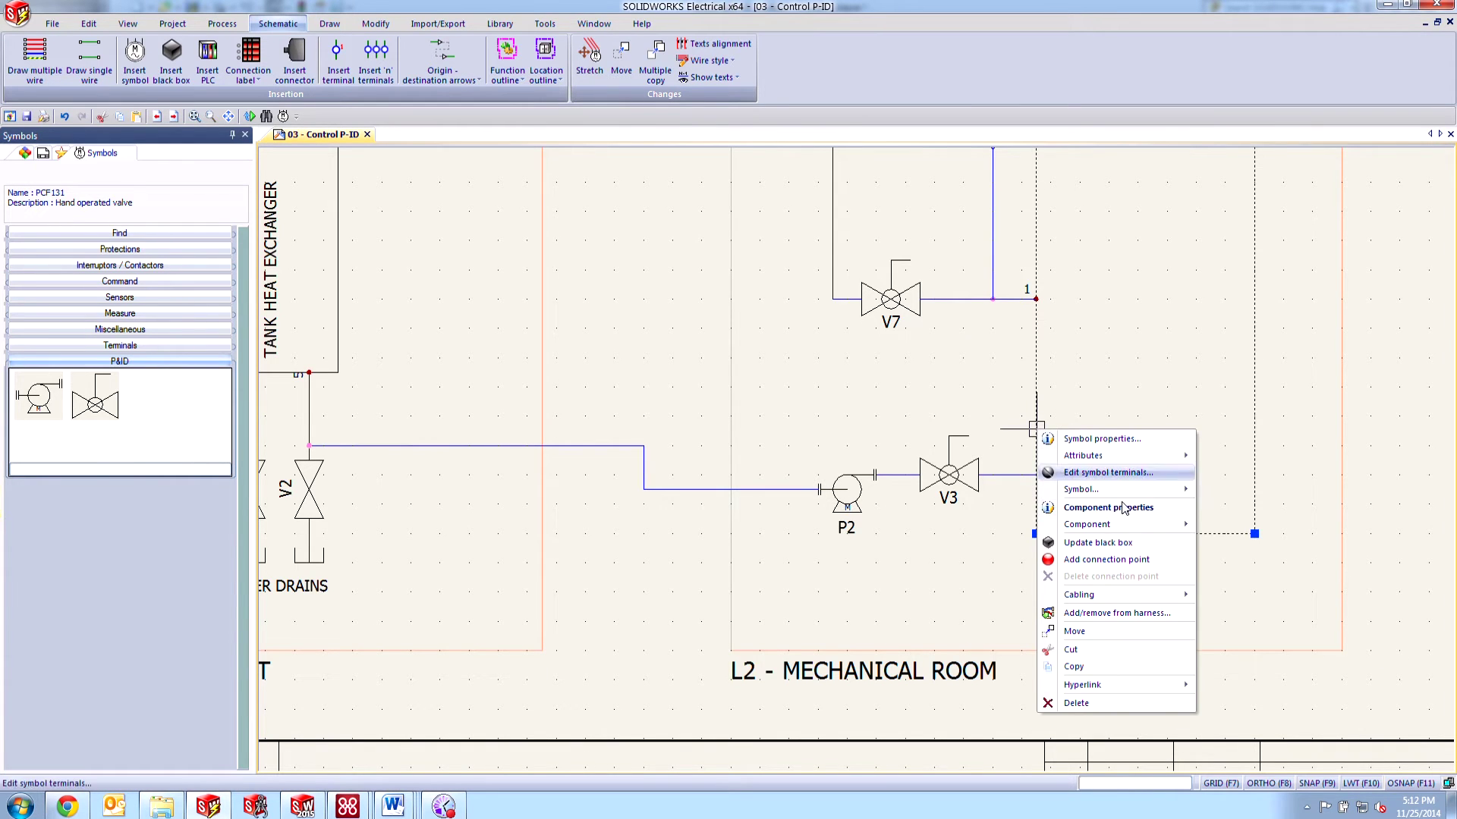
{"action": "left_click", "coordinate": [1079, 544]}
{"action": "scroll", "coordinate": [804, 399], "scroll_direction": "down", "scroll_amount": 2}
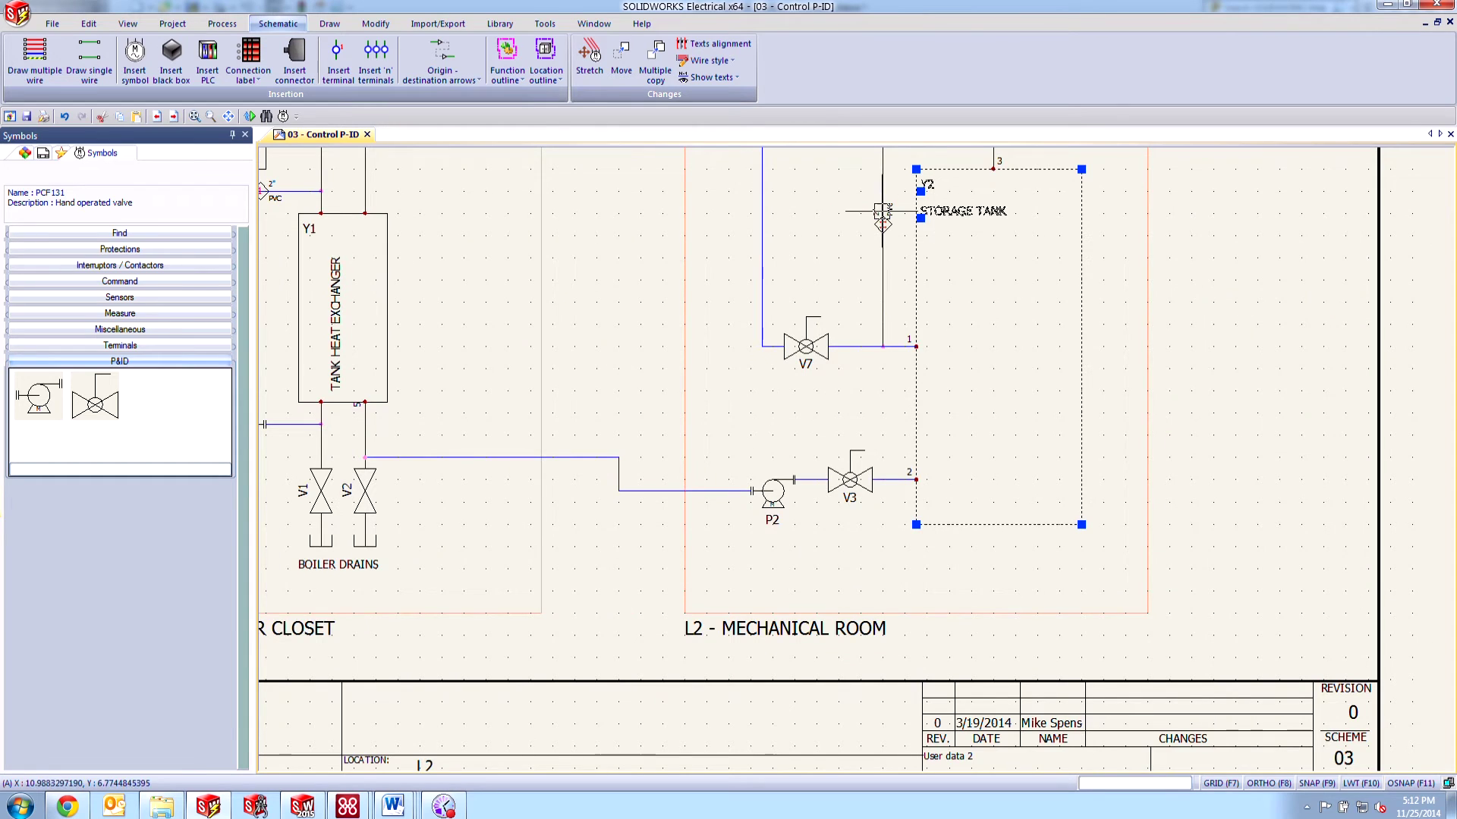
{"action": "key", "text": "Escape"}
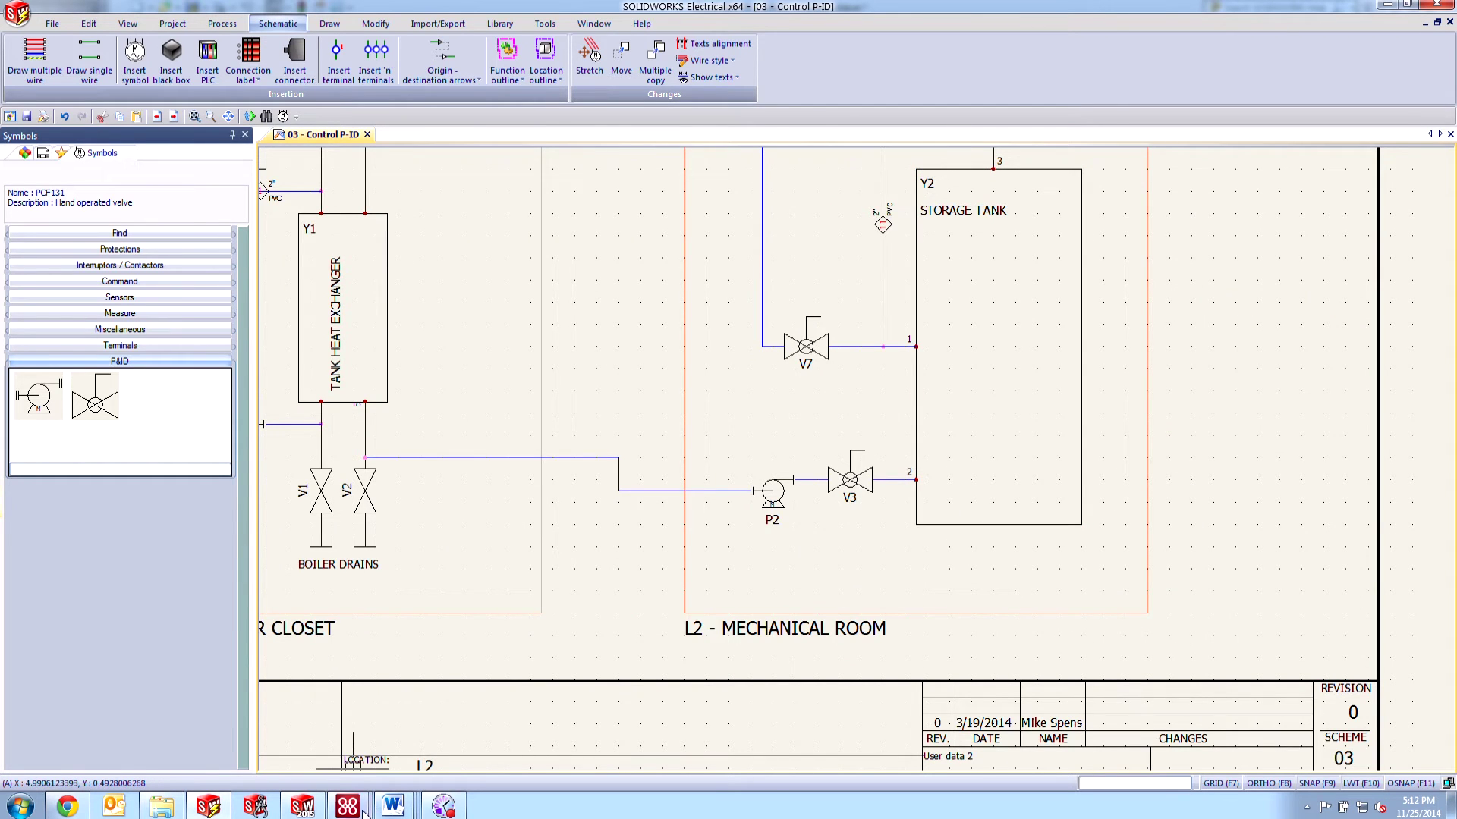
{"action": "left_click", "coordinate": [302, 806]}
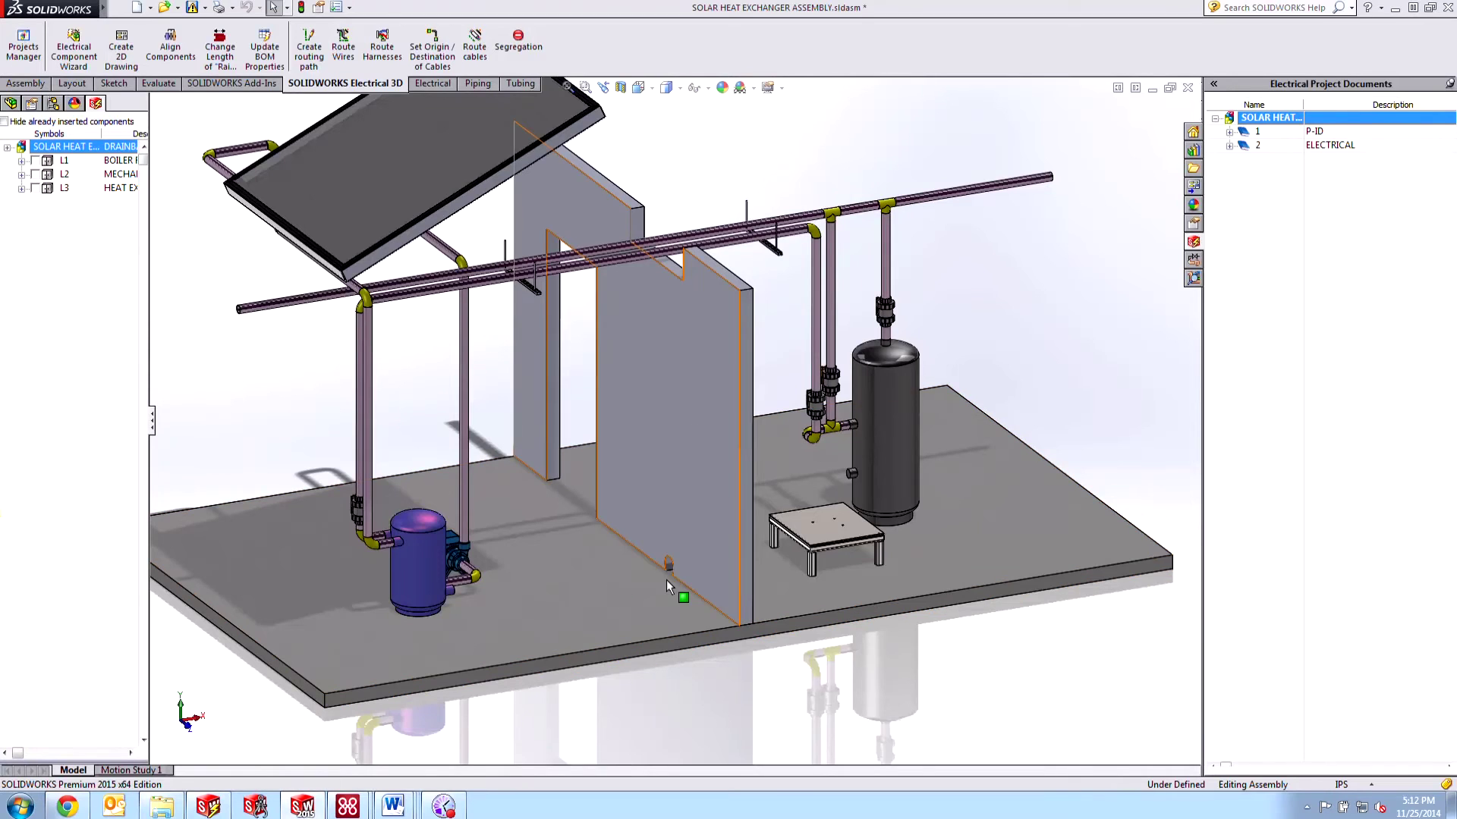
- Insert pump P2 from the L2 symbols onto the pump stand beside the storage tank
{"action": "middle_click_drag", "start_coordinate": [627, 531], "coordinate": [605, 569]}
{"action": "scroll", "coordinate": [877, 521], "scroll_direction": "down", "scroll_amount": 5}
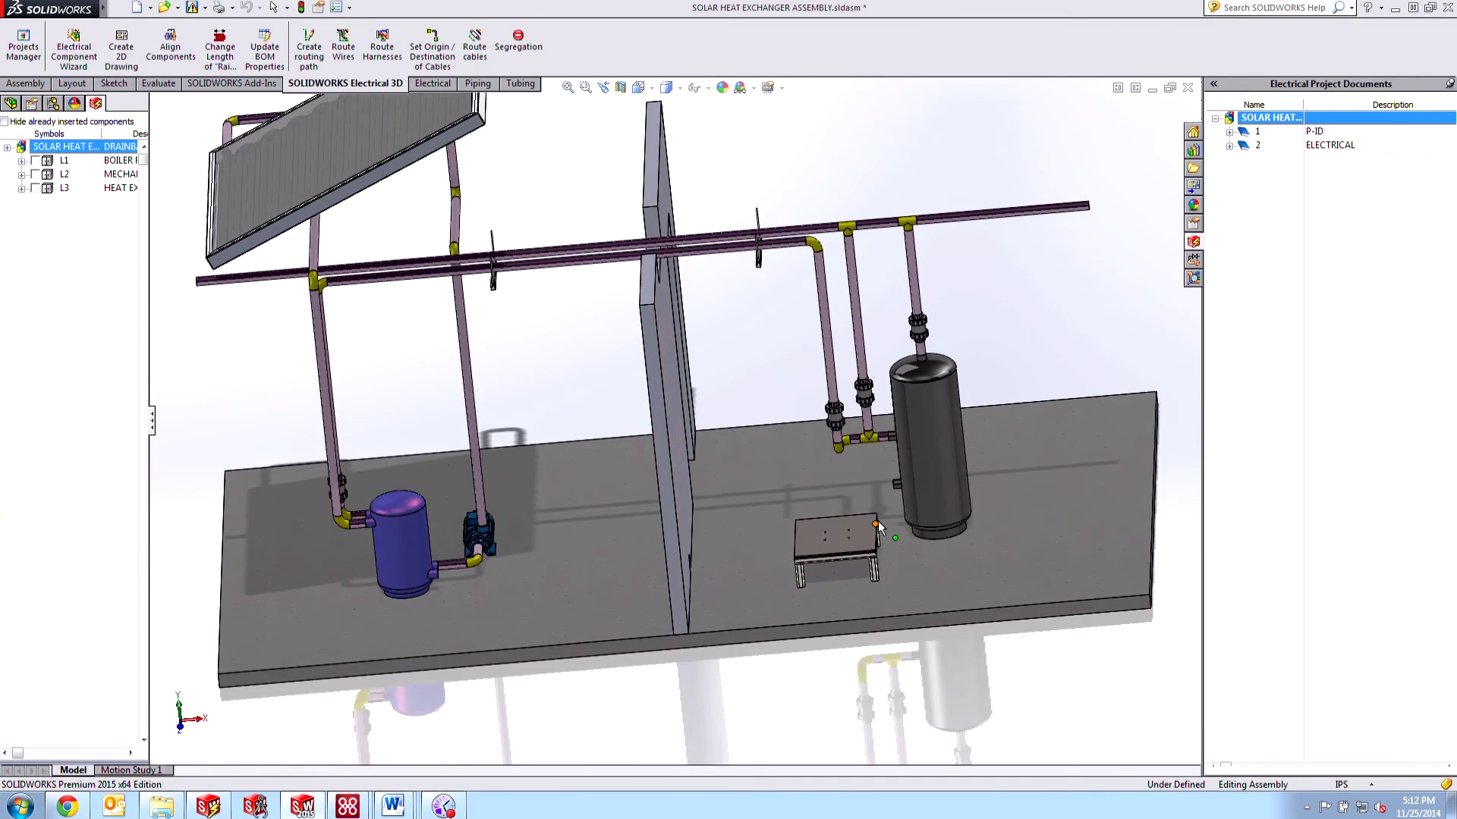
{"action": "left_click", "coordinate": [22, 174]}
{"action": "left_click", "coordinate": [22, 161]}
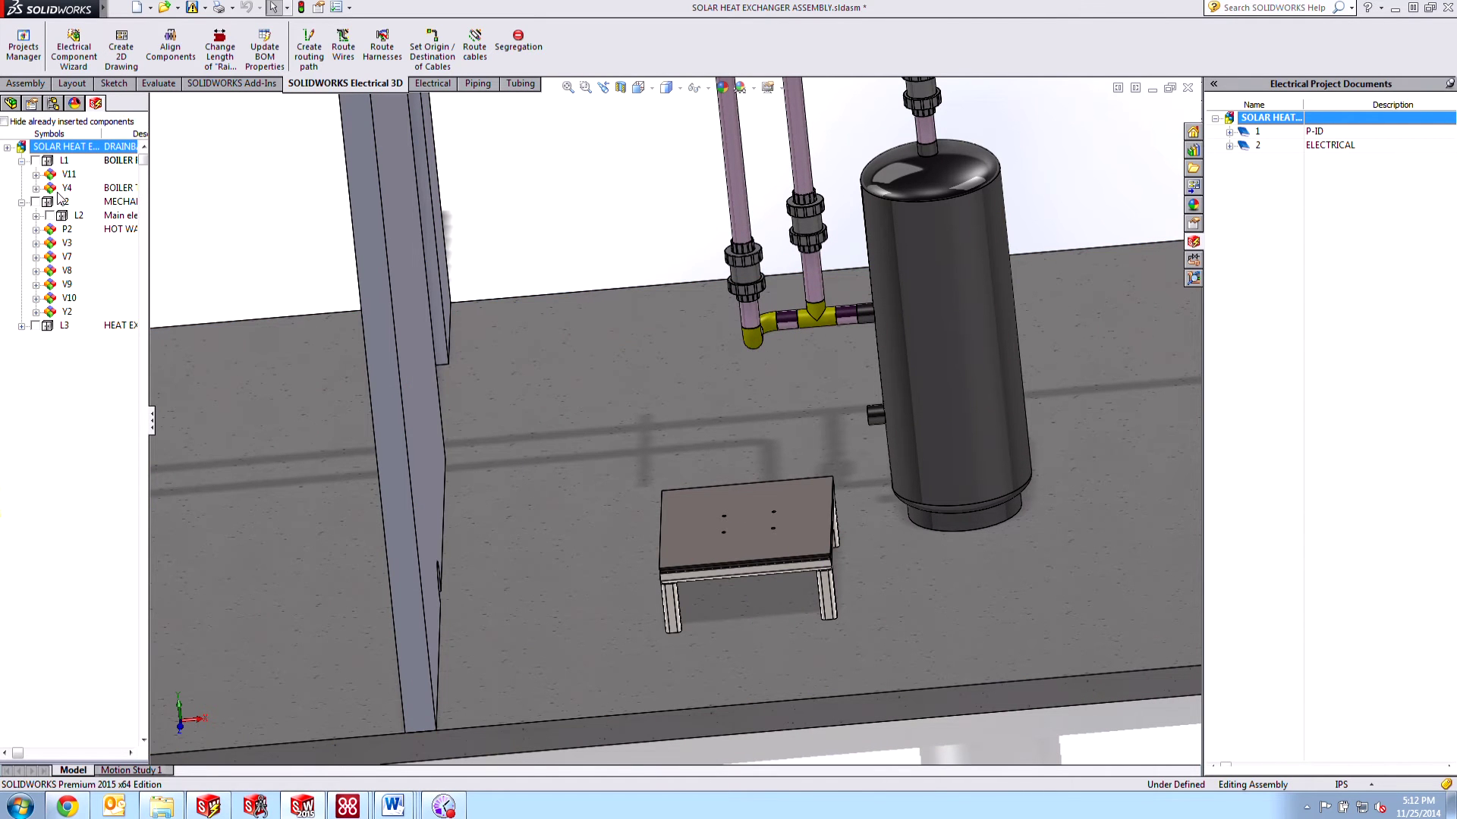
{"action": "right_click", "coordinate": [70, 230]}
{"action": "left_click", "coordinate": [111, 243]}
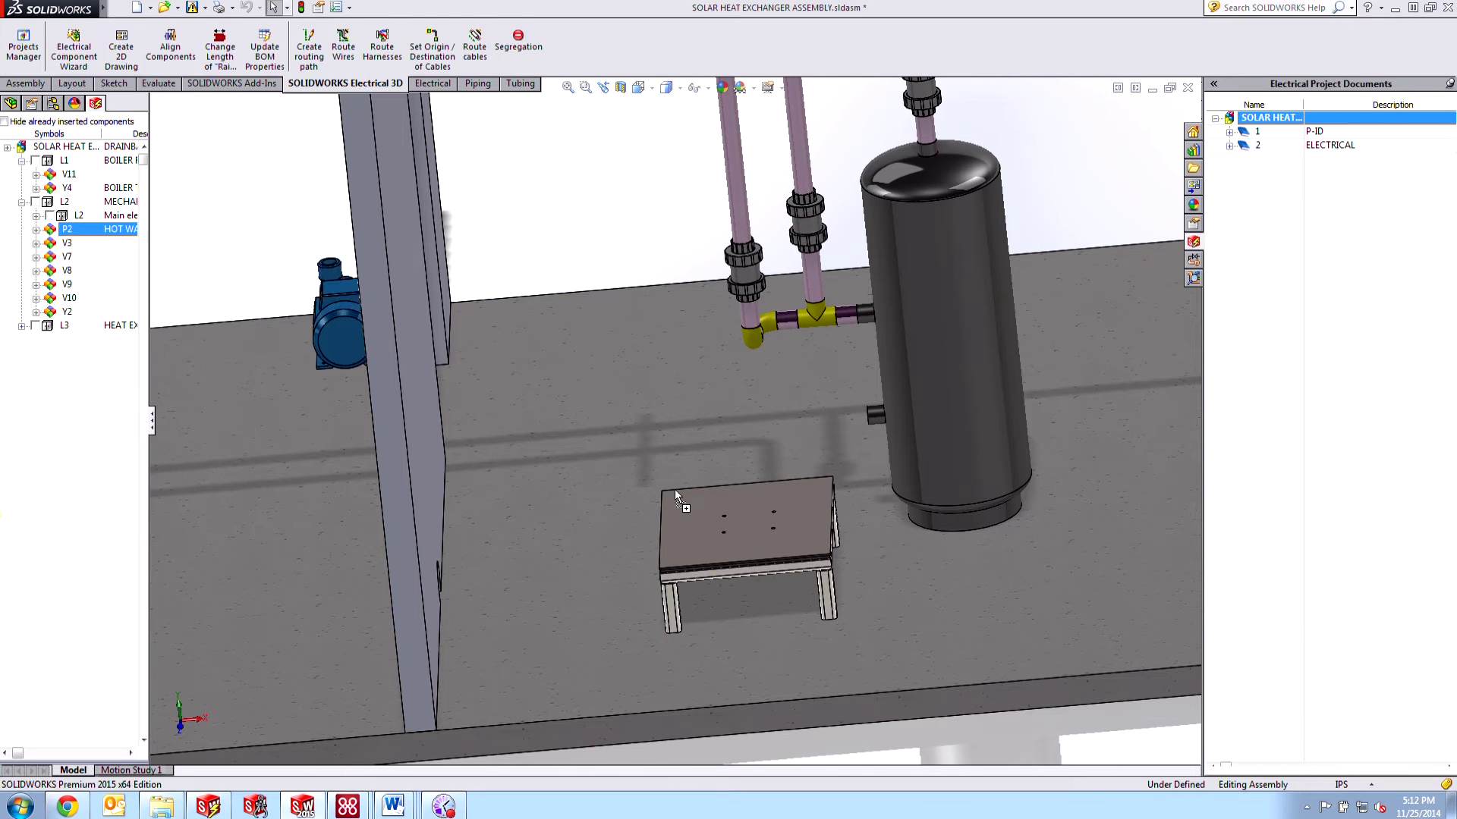
{"action": "left_click", "coordinate": [734, 522]}
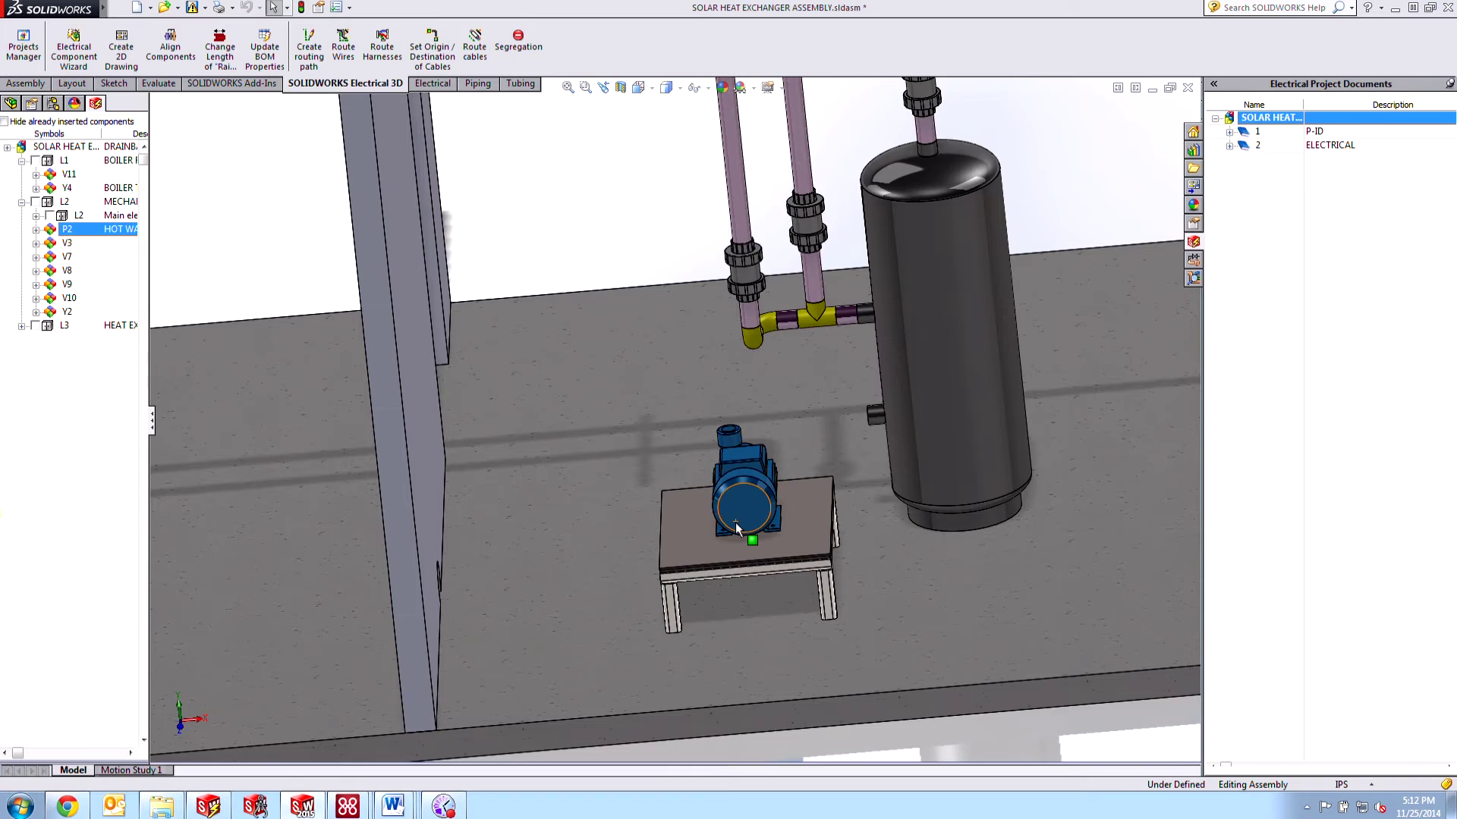
{"action": "middle_click_drag", "start_coordinate": [735, 522], "coordinate": [634, 475]}
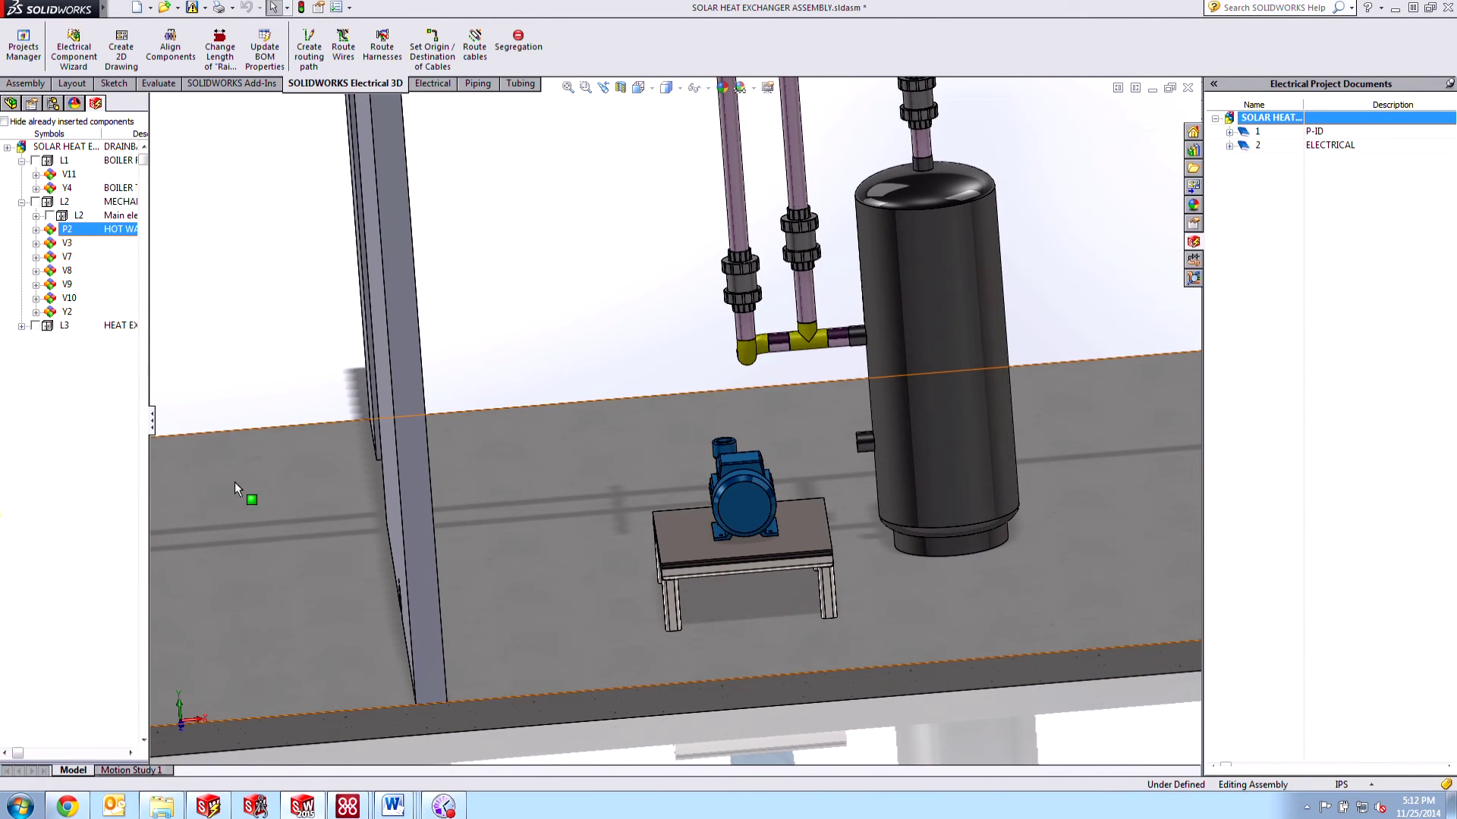
{"action": "middle_click_drag", "start_coordinate": [234, 481], "coordinate": [520, 439]}
{"action": "scroll", "coordinate": [521, 439], "scroll_direction": "down", "scroll_amount": 5}
{"action": "scroll", "coordinate": [640, 318], "scroll_direction": "down", "scroll_amount": 2}
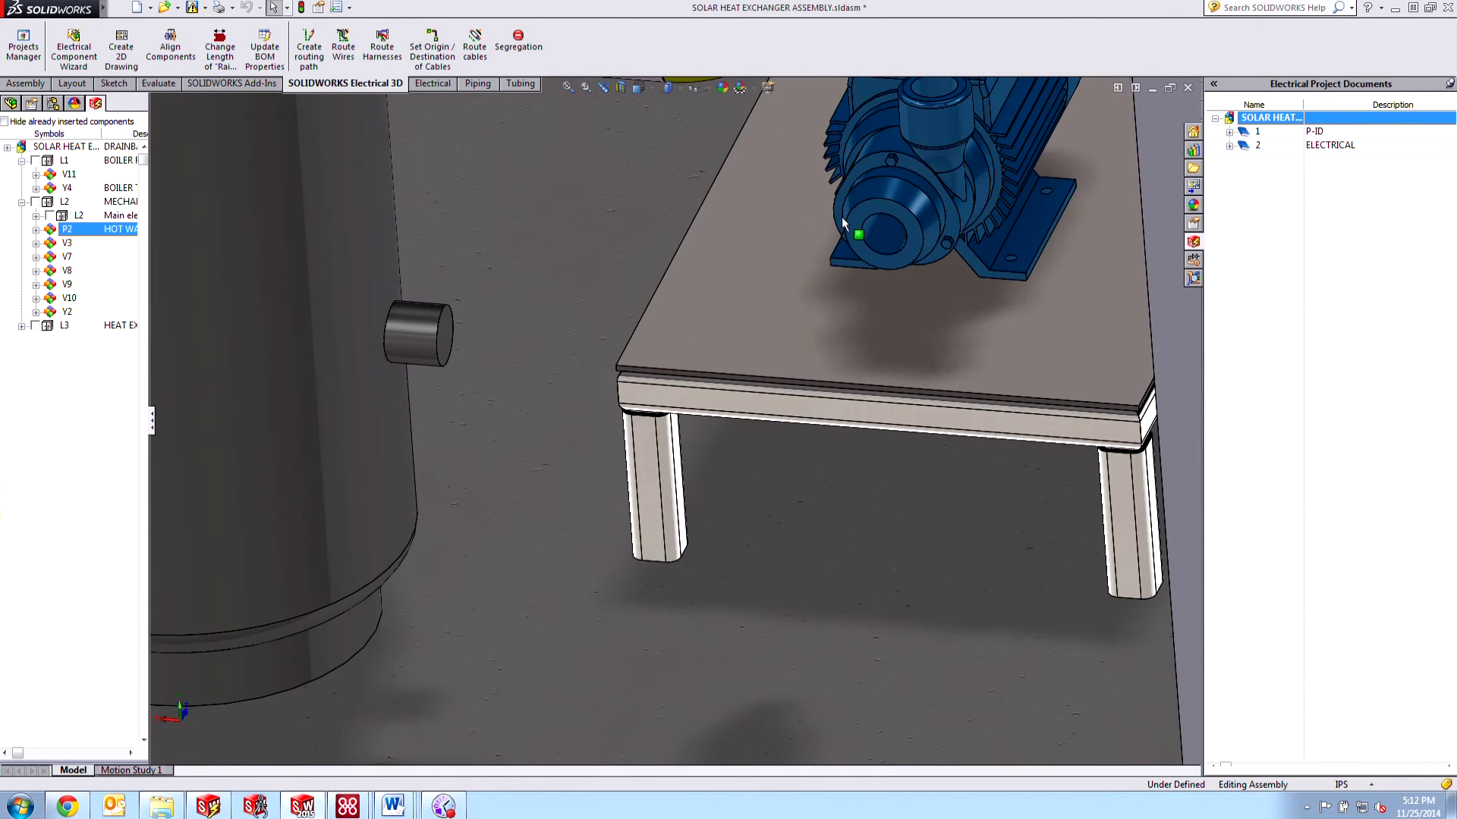
{"action": "left_click", "coordinate": [692, 87]}
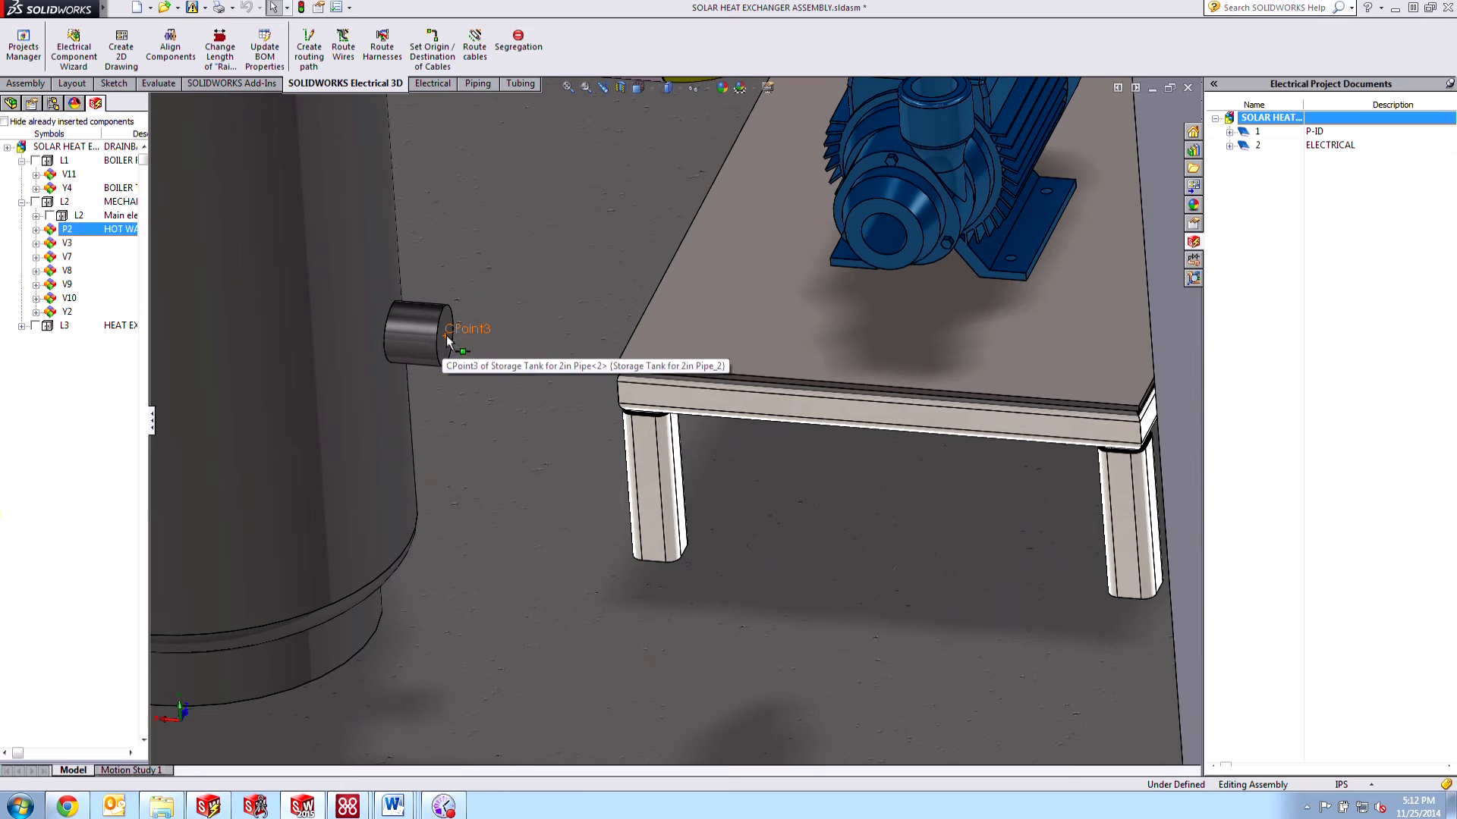
- Start a pipe route at the tank's CPoint3 and add pump P2's CPoint1 to it
{"action": "right_click", "coordinate": [443, 335]}
{"action": "left_click", "coordinate": [507, 590]}
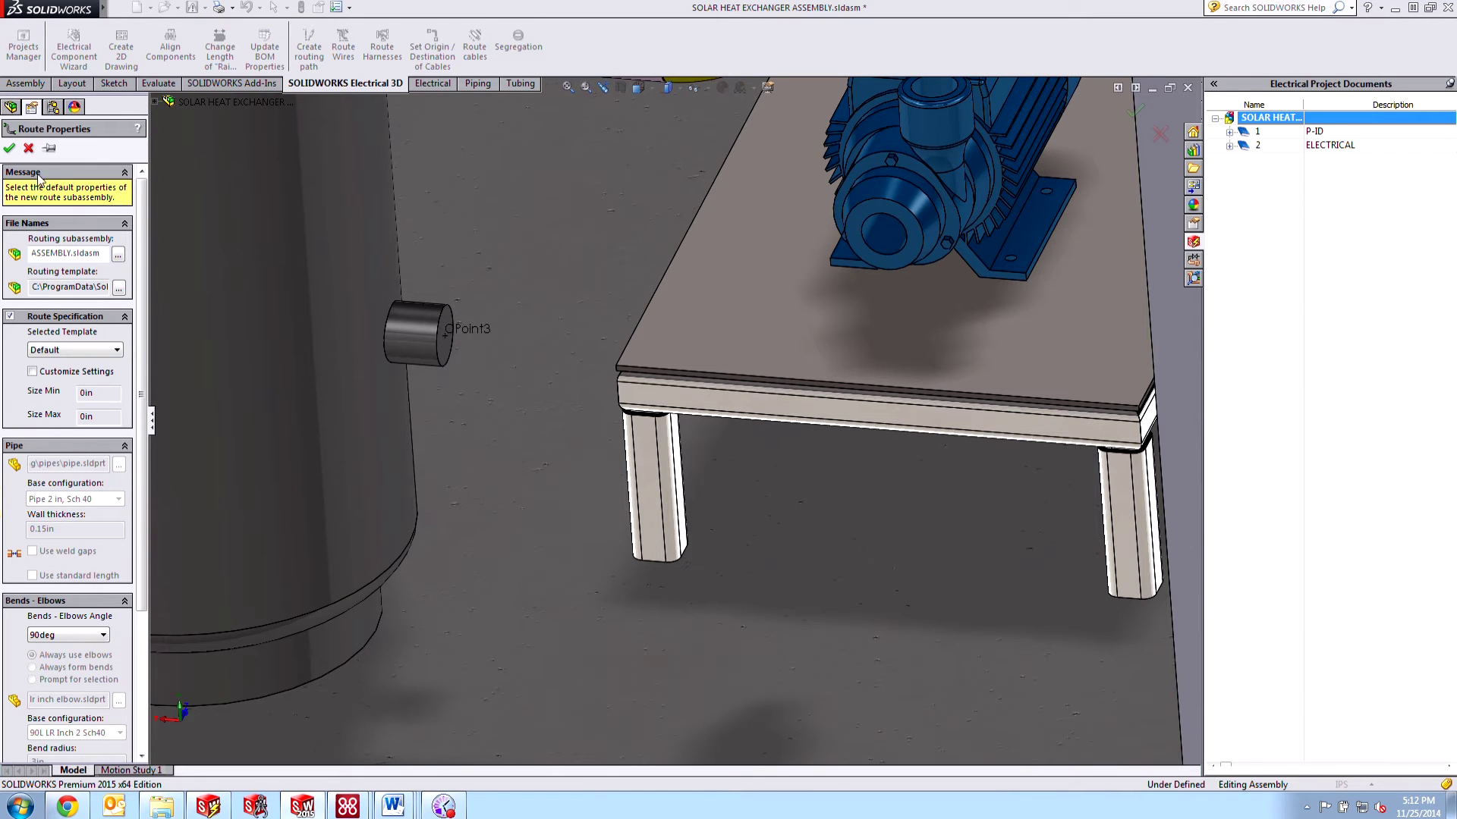
{"action": "left_click", "coordinate": [7, 150]}
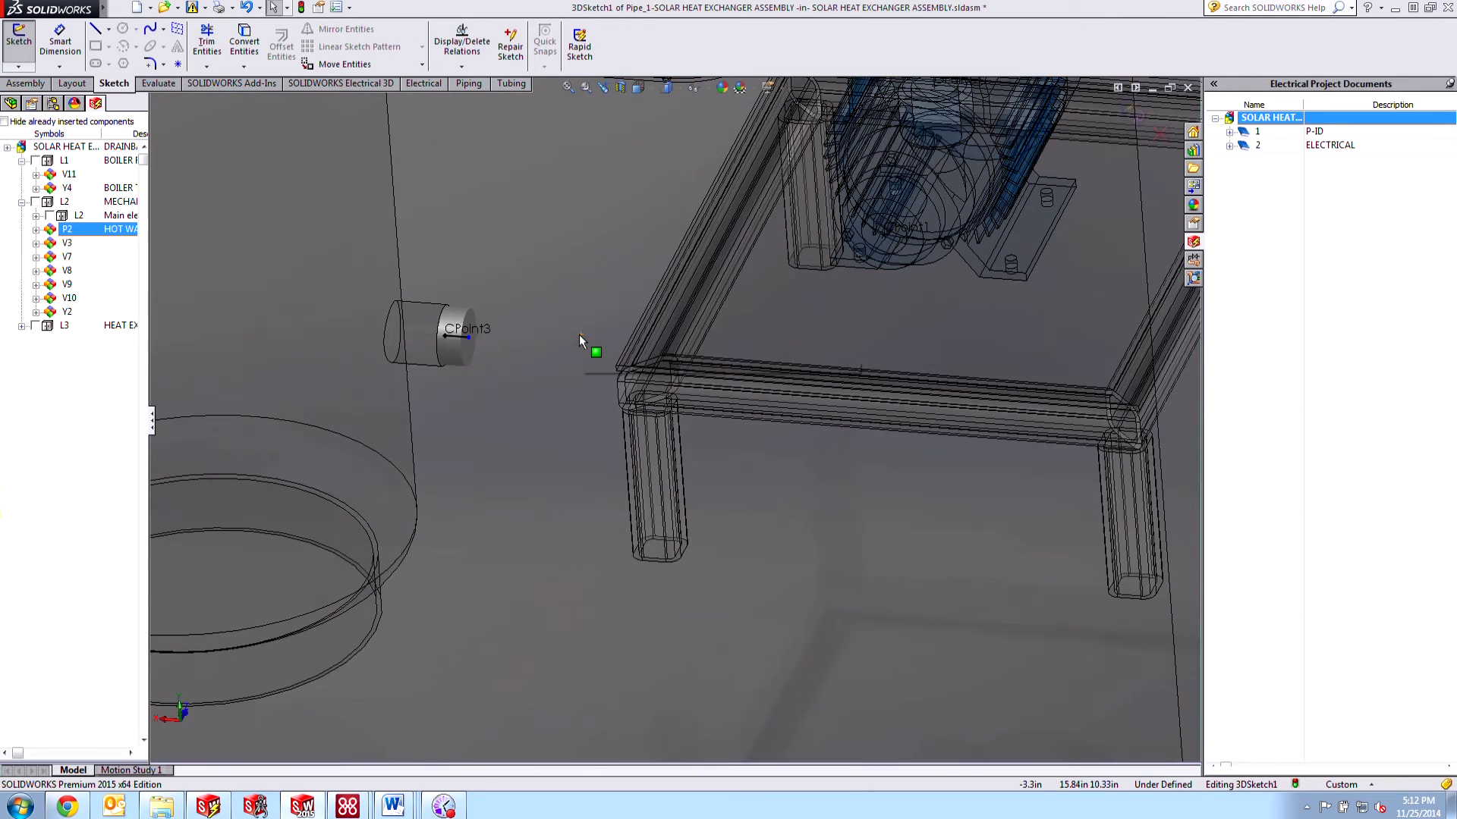
{"action": "right_click", "coordinate": [880, 237]}
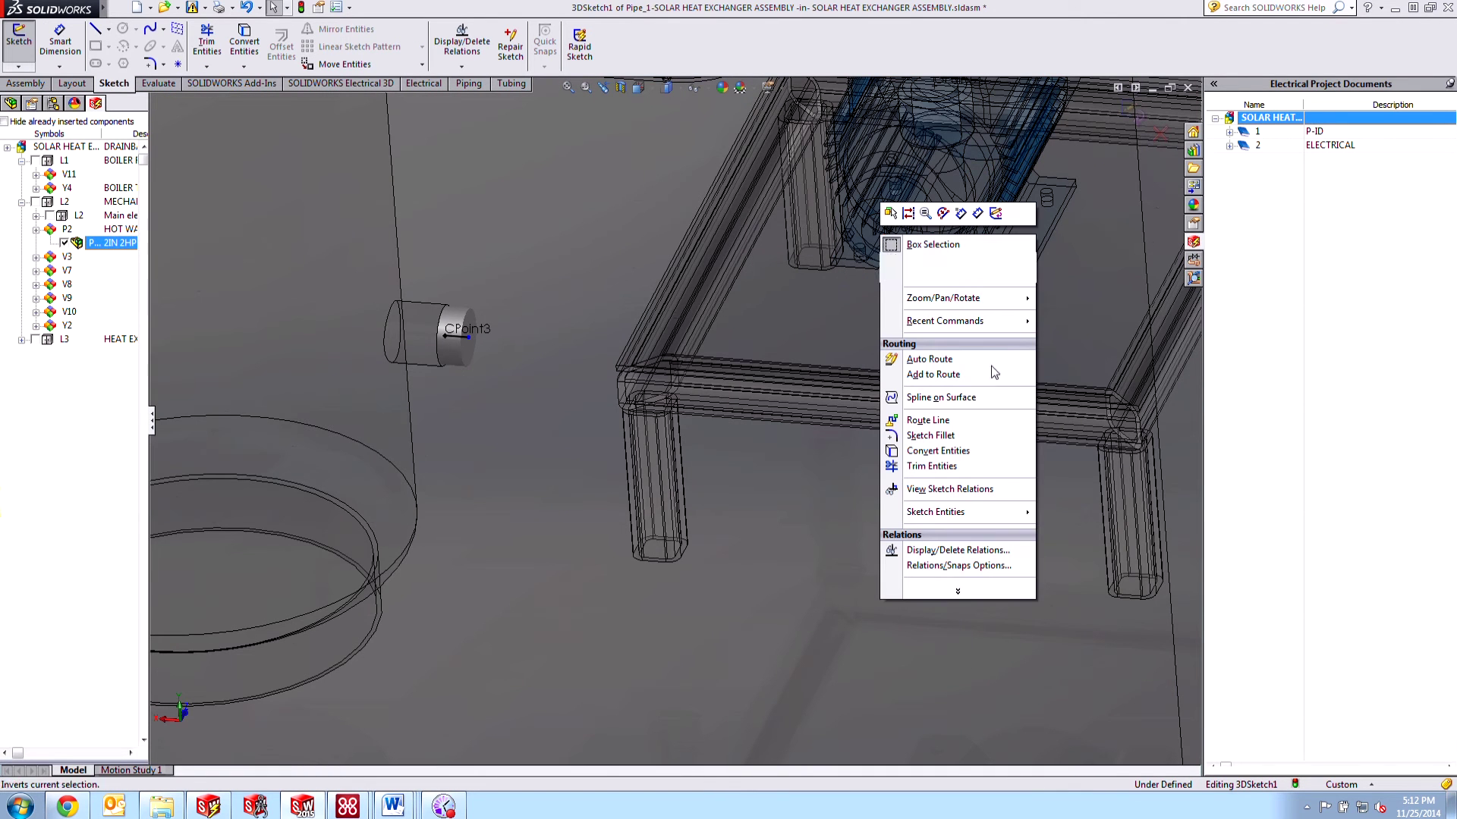
{"action": "left_click", "coordinate": [939, 376]}
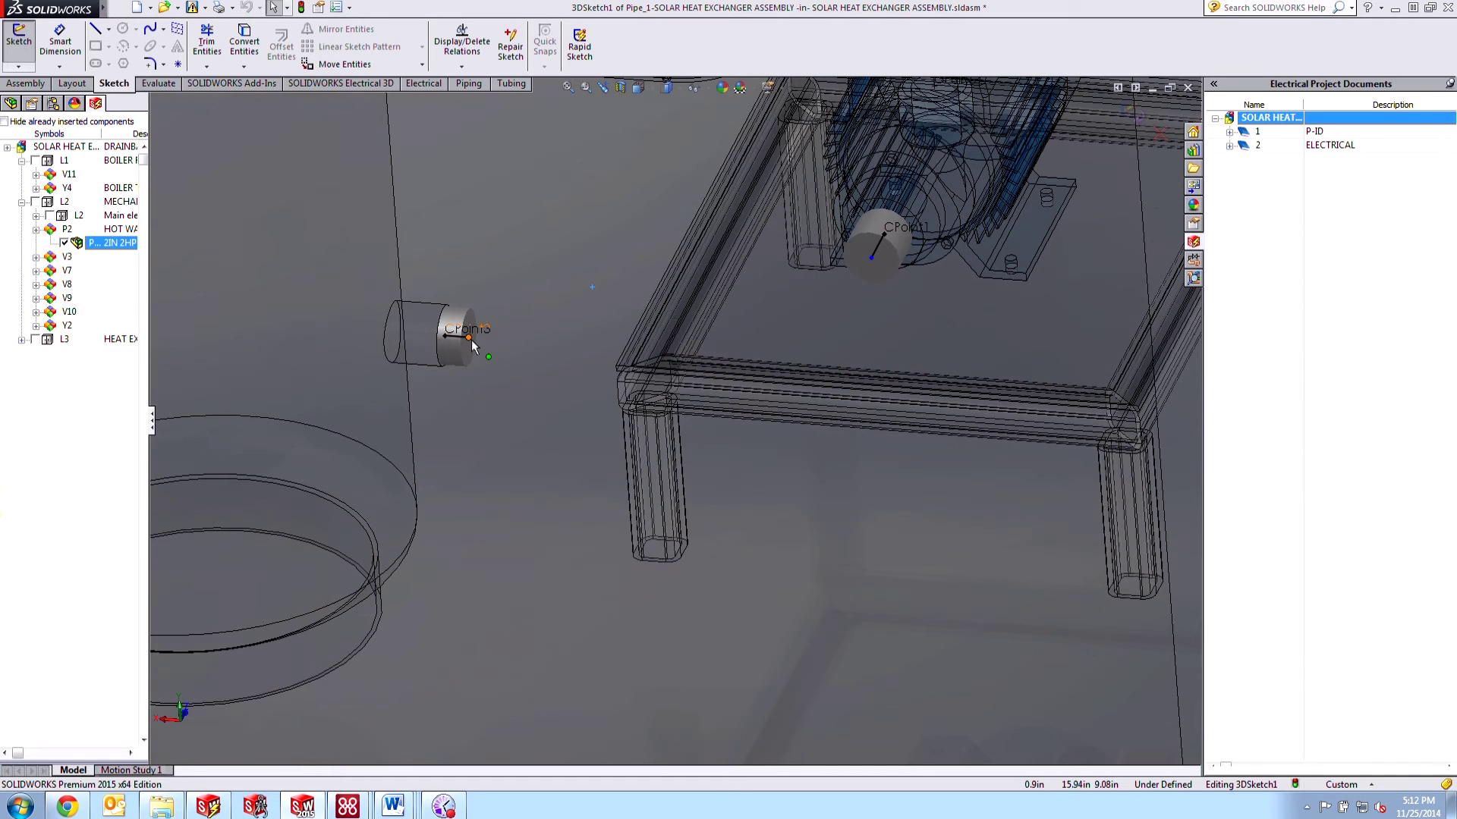
- Extend both pipe stubs and merge their ends into one bent pipe
{"action": "left_click_drag", "start_coordinate": [470, 337], "coordinate": [515, 341]}
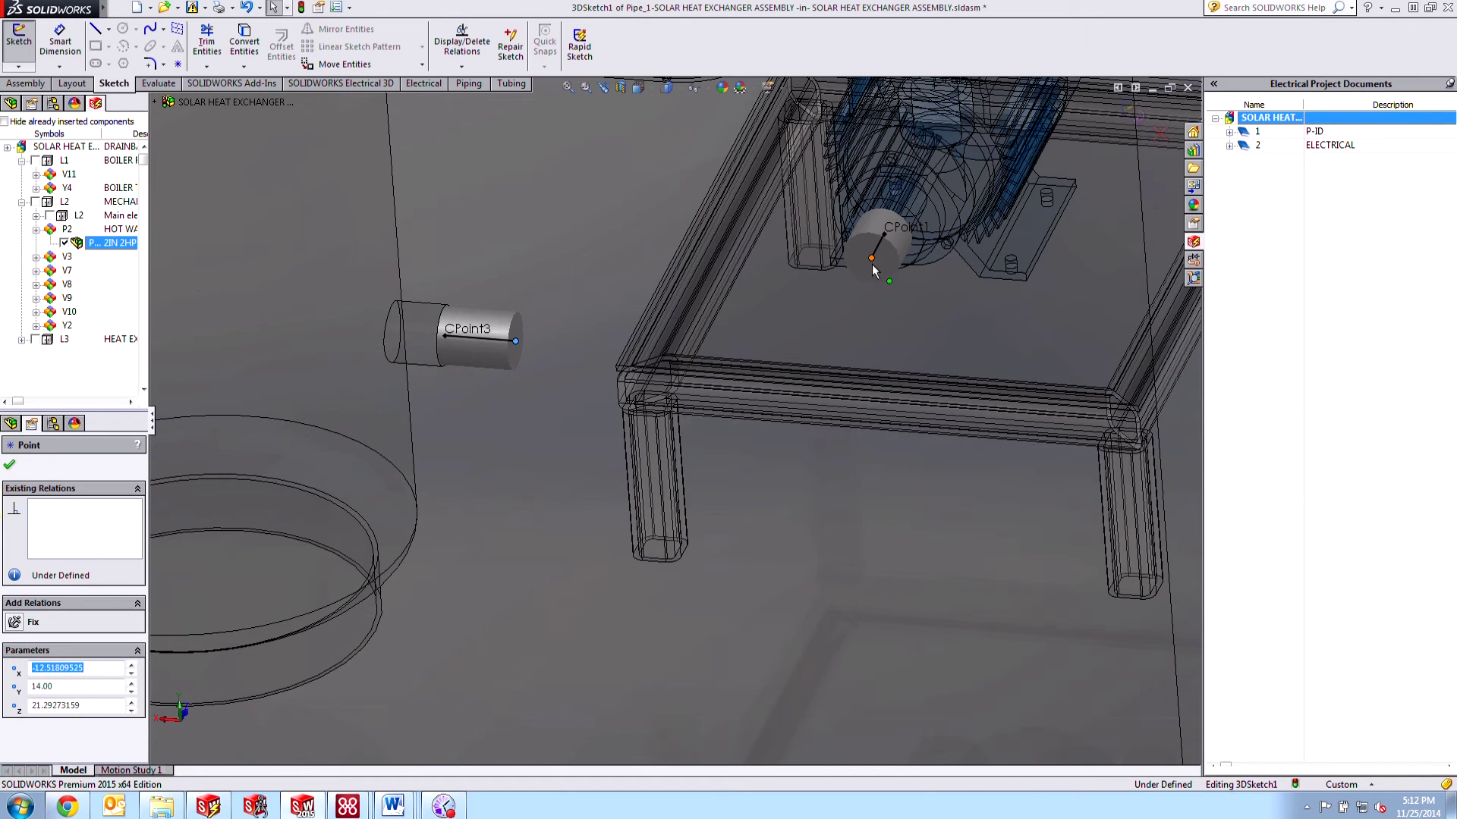
{"action": "left_click_drag", "start_coordinate": [872, 267], "coordinate": [850, 298]}
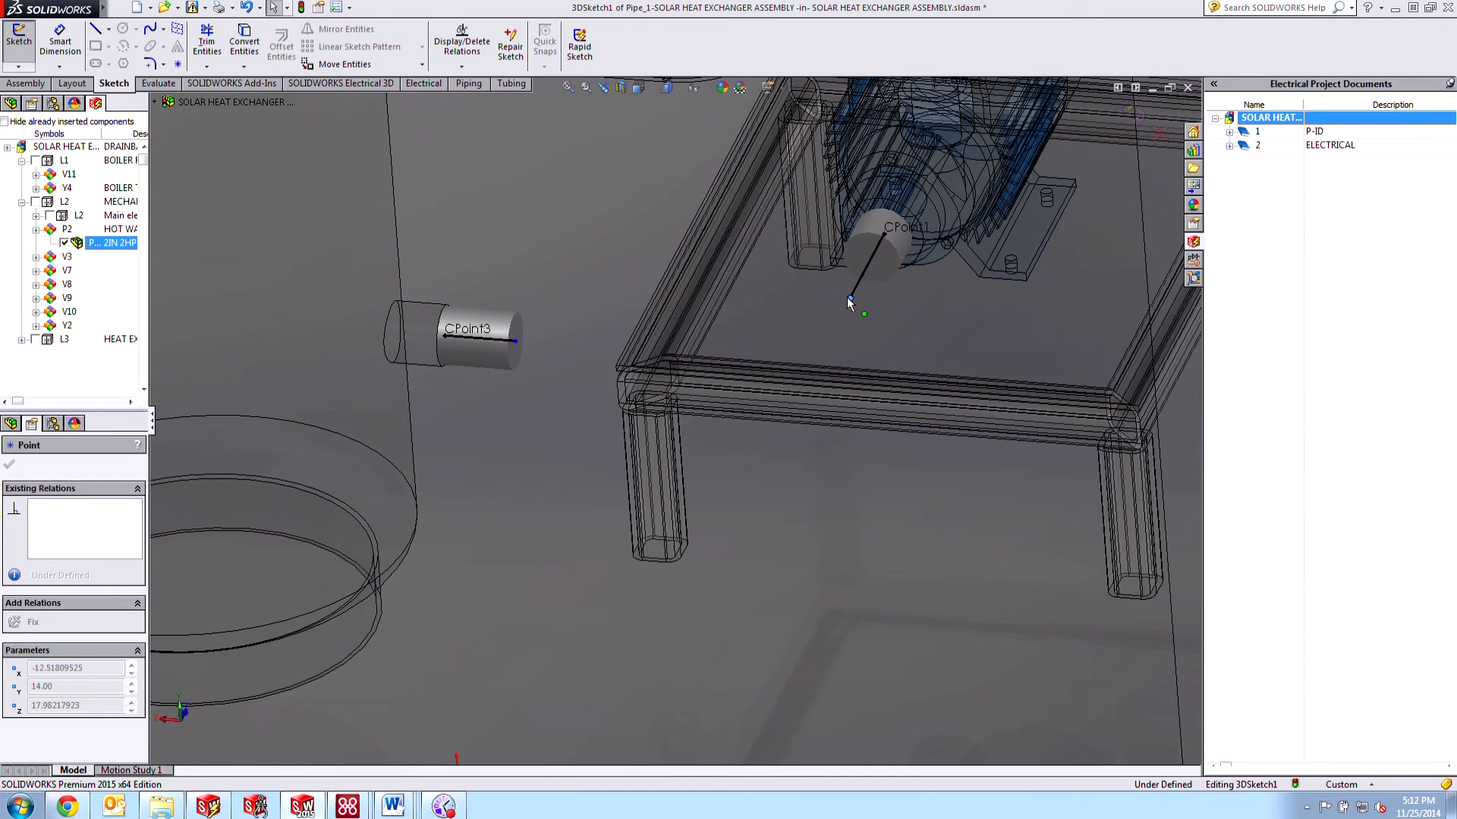
{"action": "left_click", "coordinate": [517, 339], "text": "ctrl"}
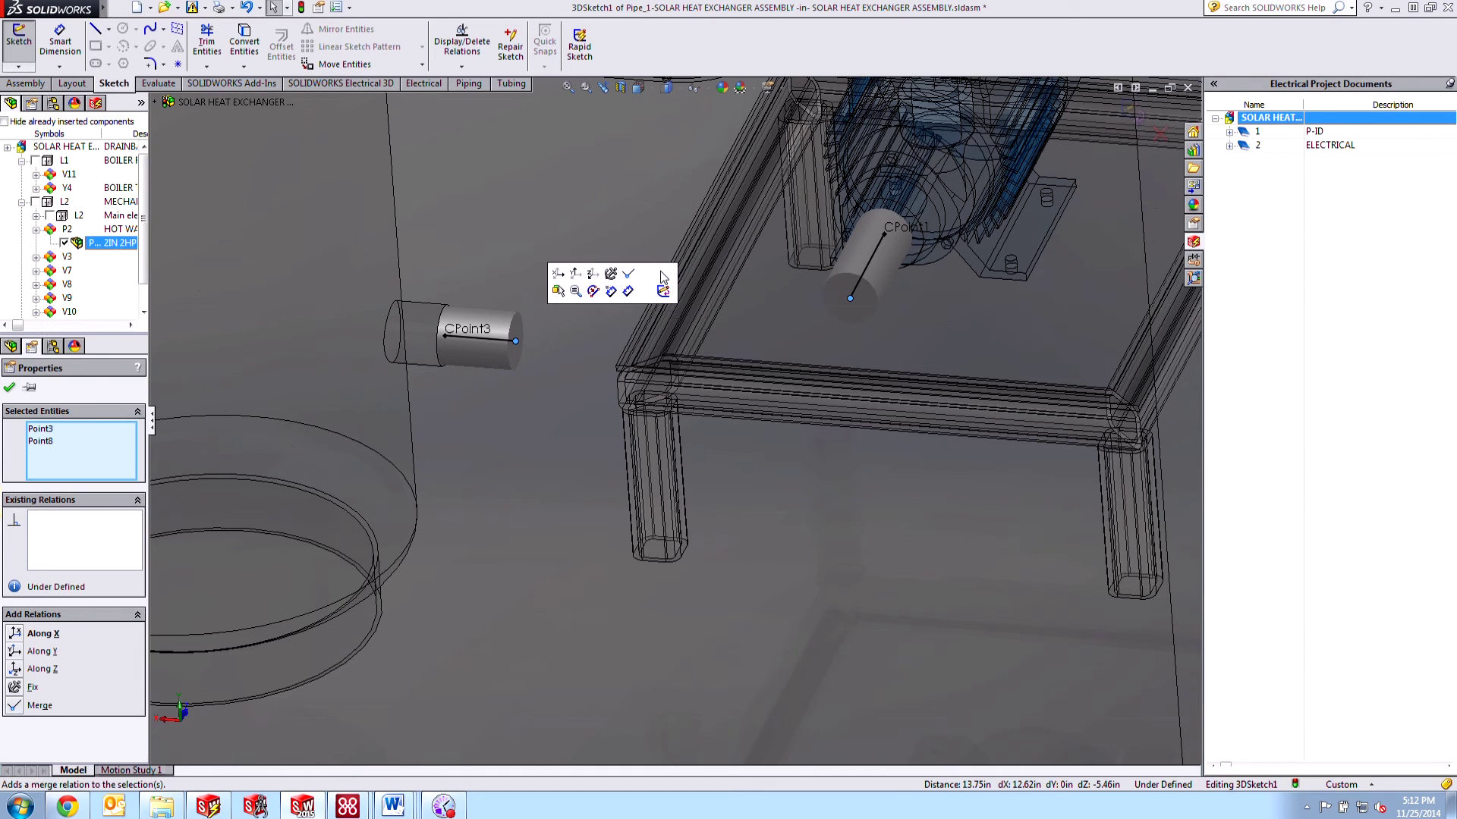
{"action": "left_click", "coordinate": [628, 276]}
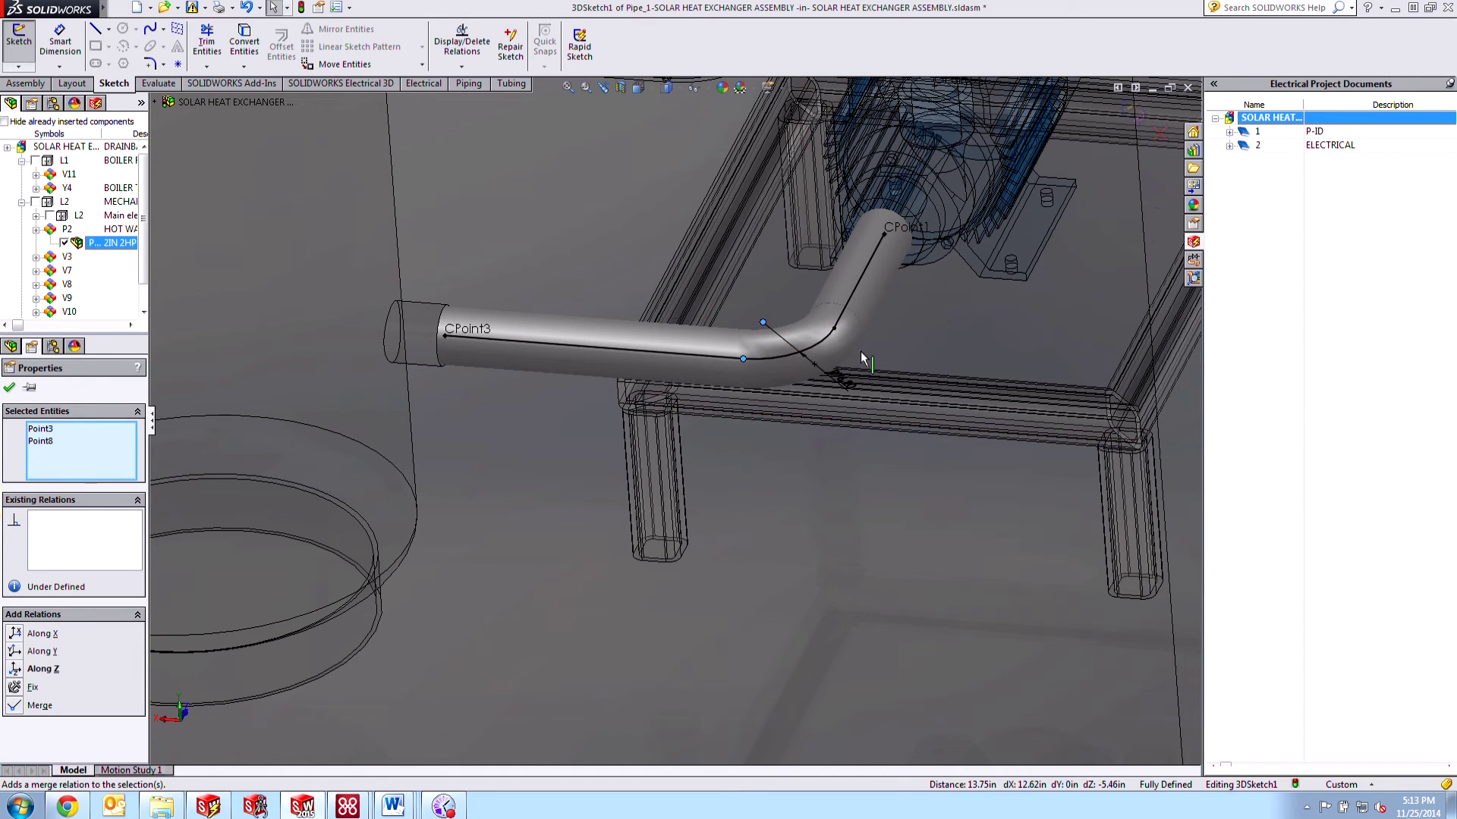
{"action": "left_click", "coordinate": [631, 368]}
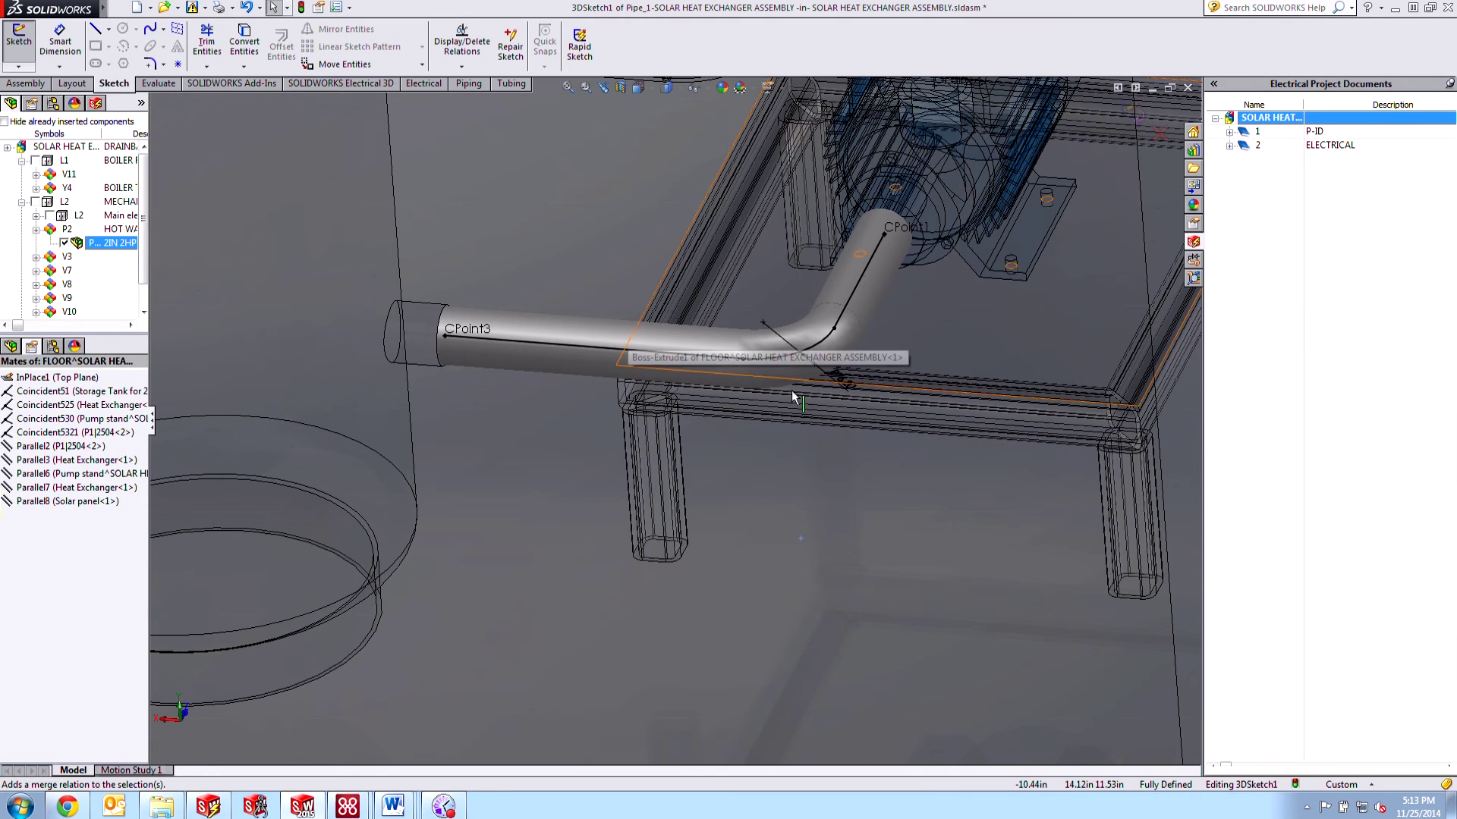
{"action": "middle_click_drag", "start_coordinate": [835, 547], "coordinate": [797, 543]}
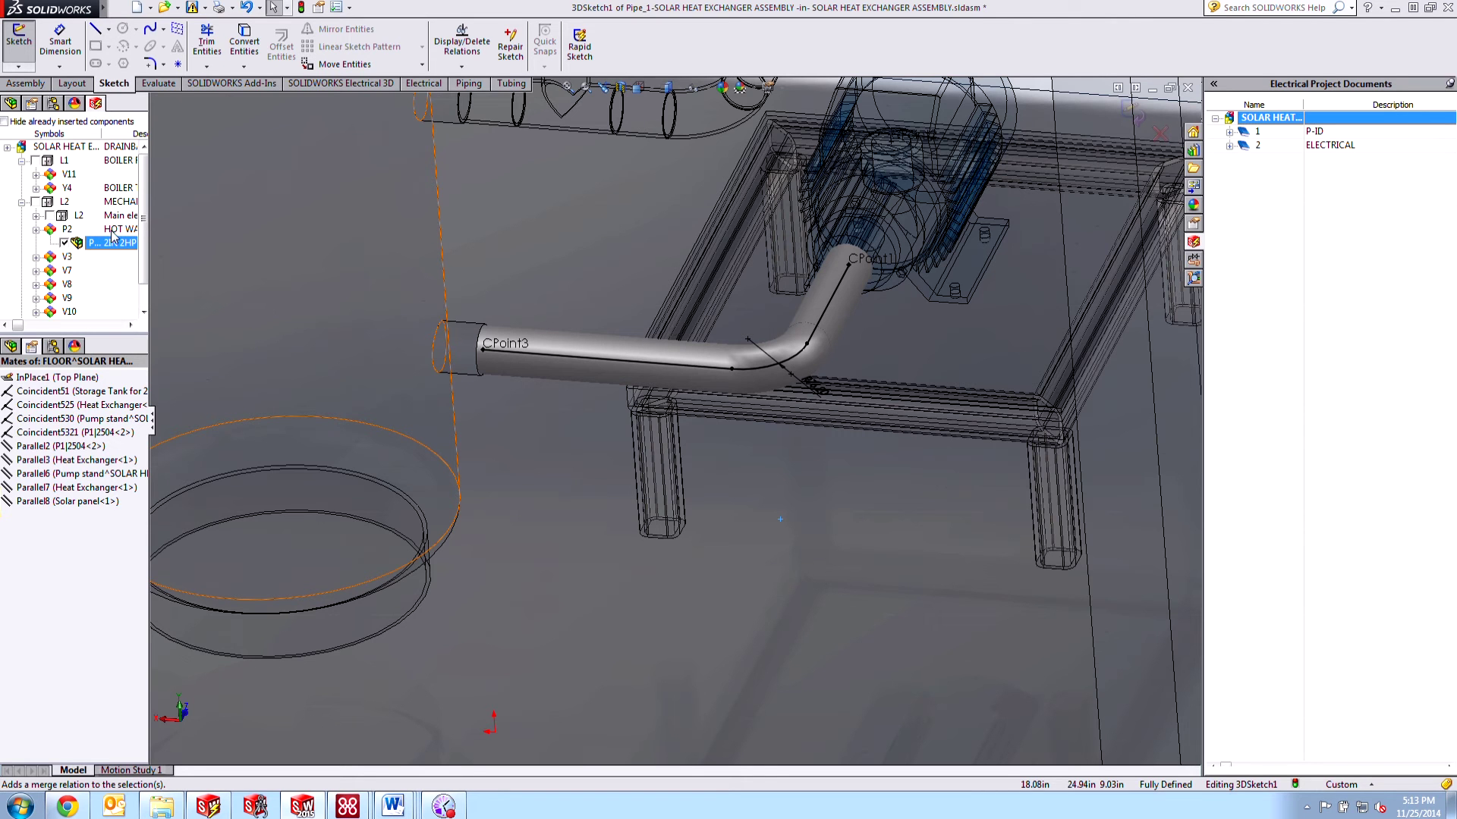
- Drop ball valve V3 onto the new pipe, then exit the 3D sketch and route edit
{"action": "right_click", "coordinate": [56, 259]}
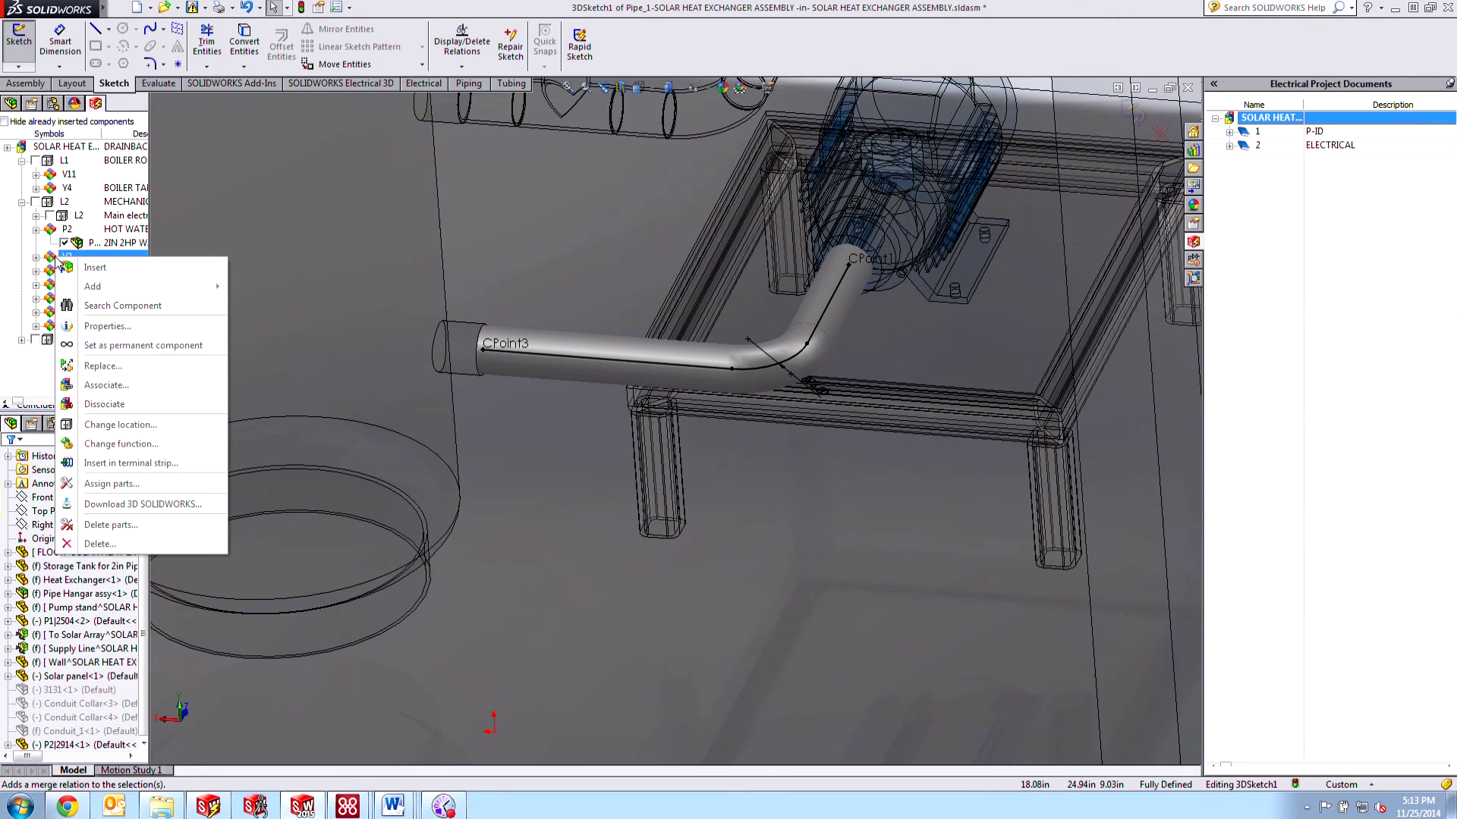
{"action": "left_click", "coordinate": [83, 271]}
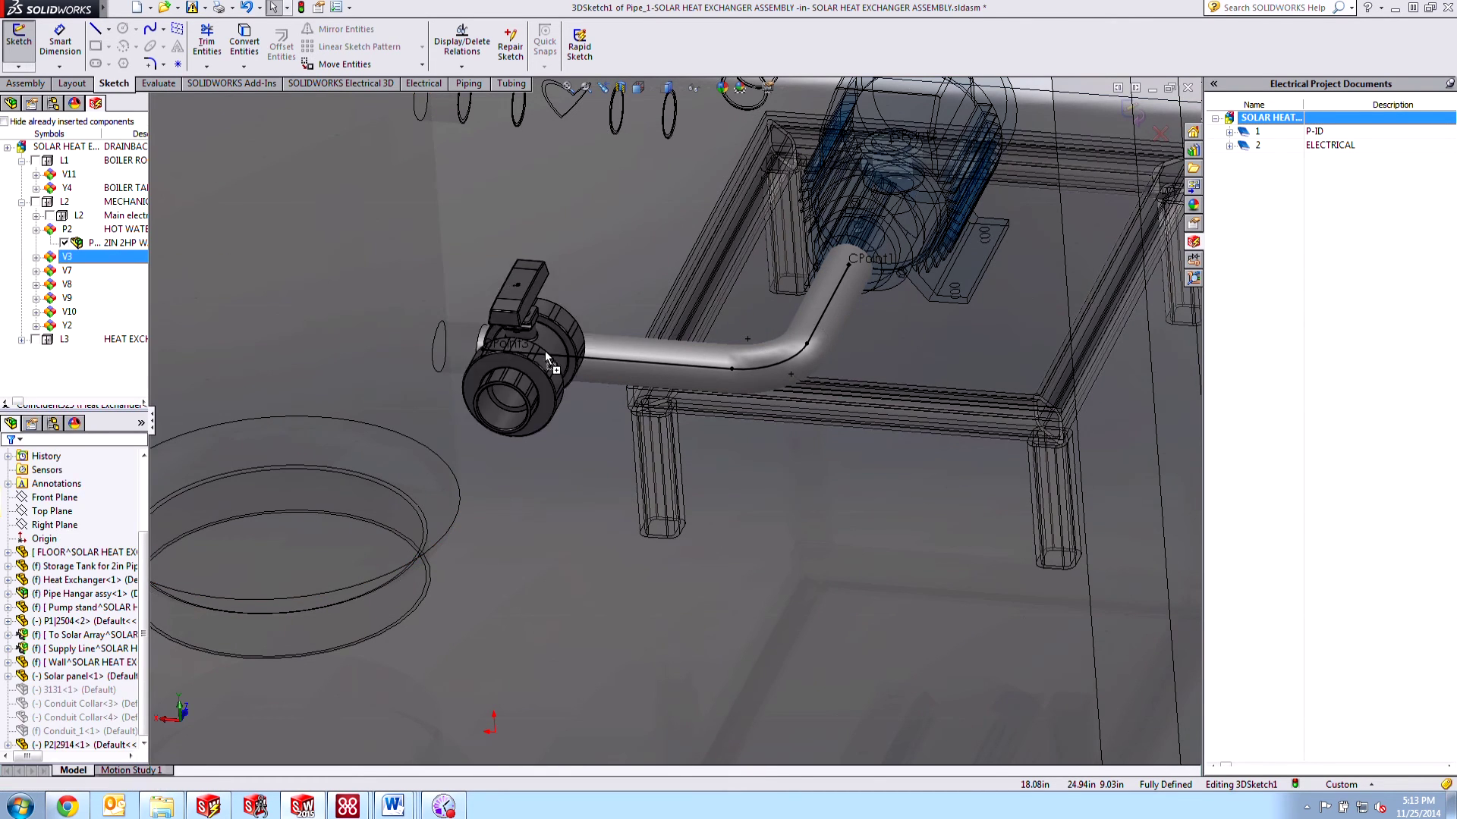
{"action": "left_click", "coordinate": [618, 365]}
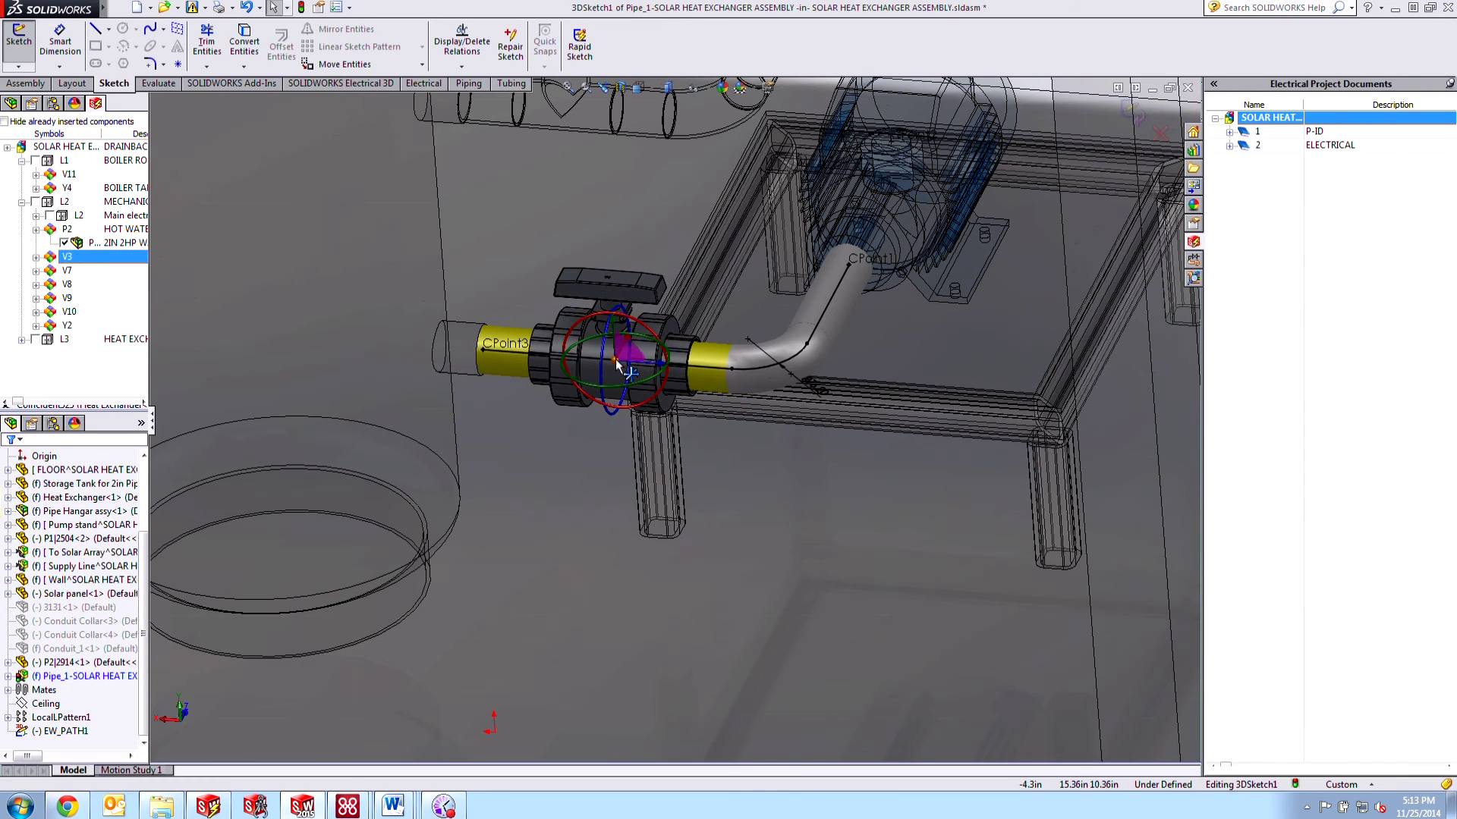
{"action": "left_click", "coordinate": [1133, 113]}
{"action": "left_click", "coordinate": [1138, 120]}
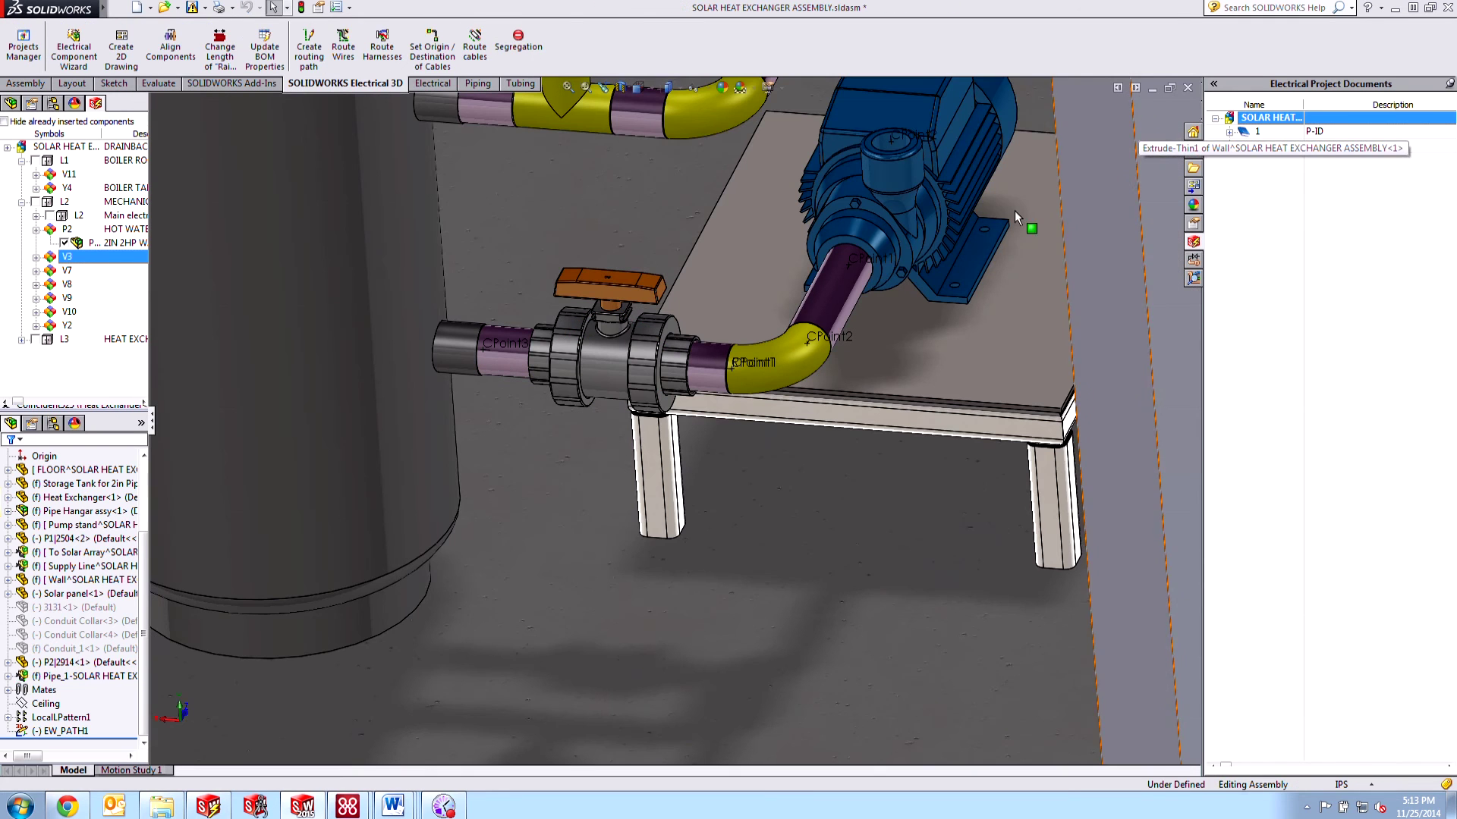
{"action": "left_click", "coordinate": [663, 580]}
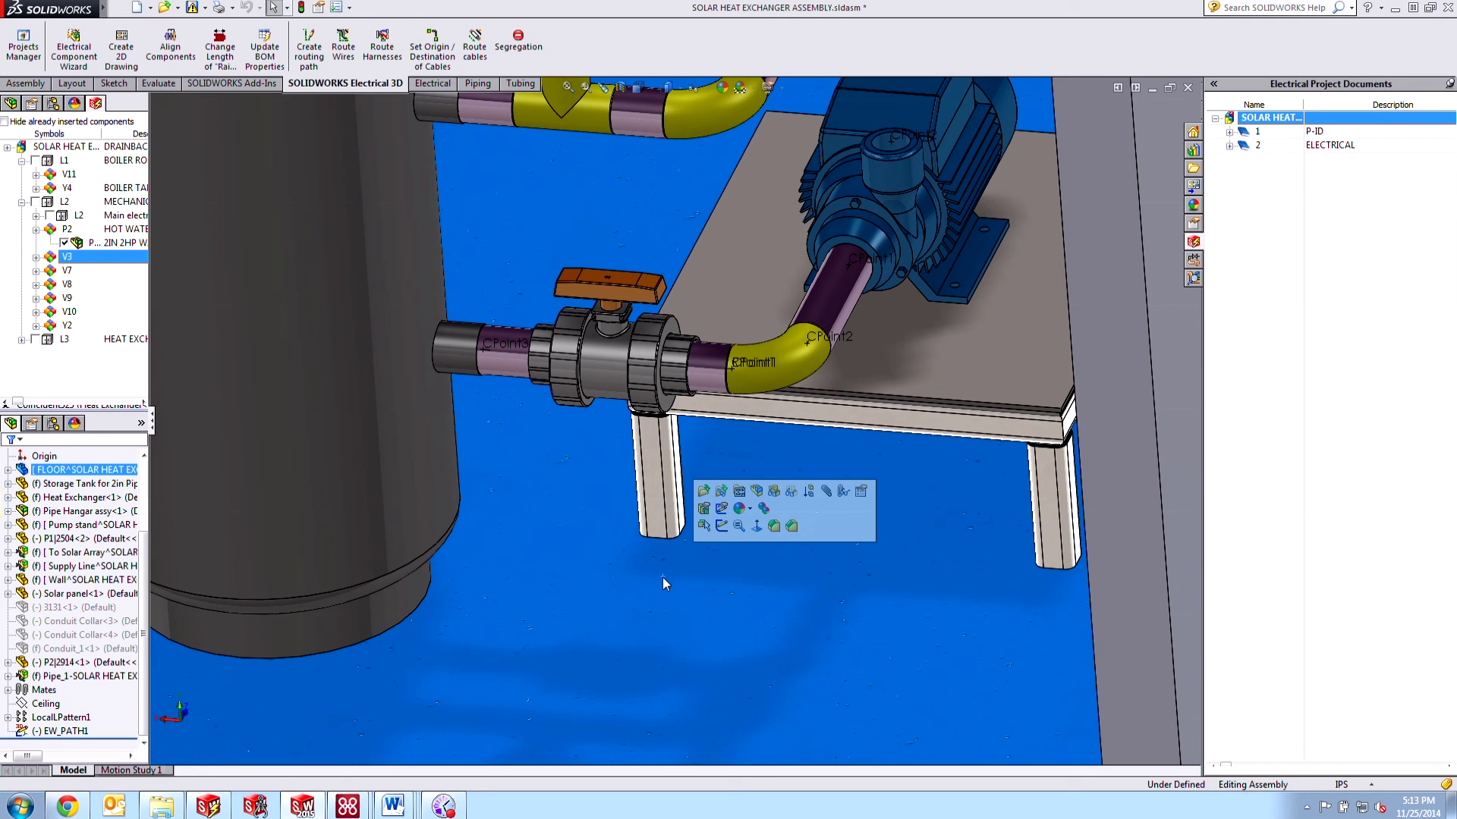
{"action": "scroll", "coordinate": [834, 376], "scroll_direction": "up", "scroll_amount": 3}
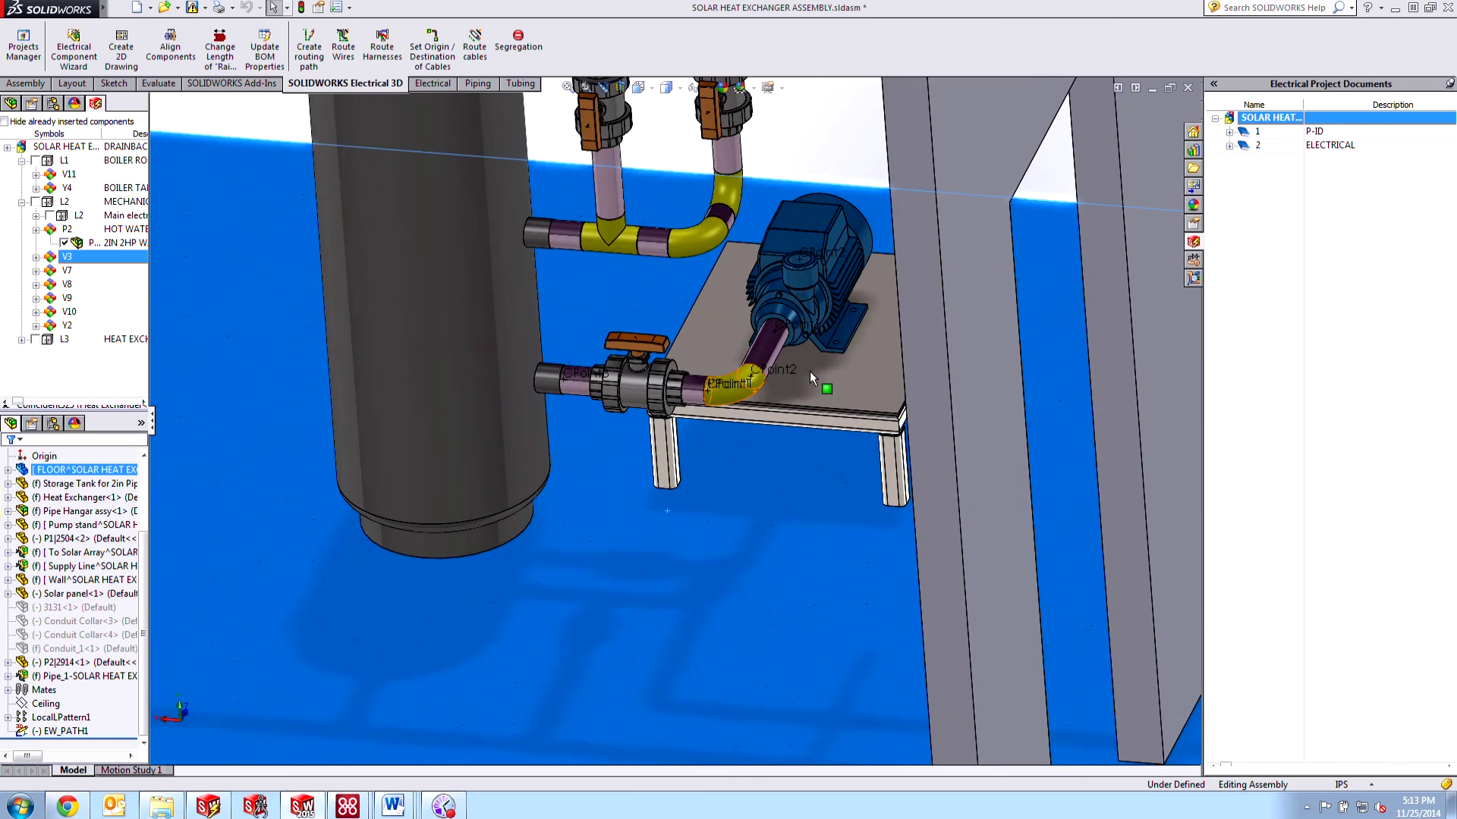
{"action": "key", "text": "Escape"}
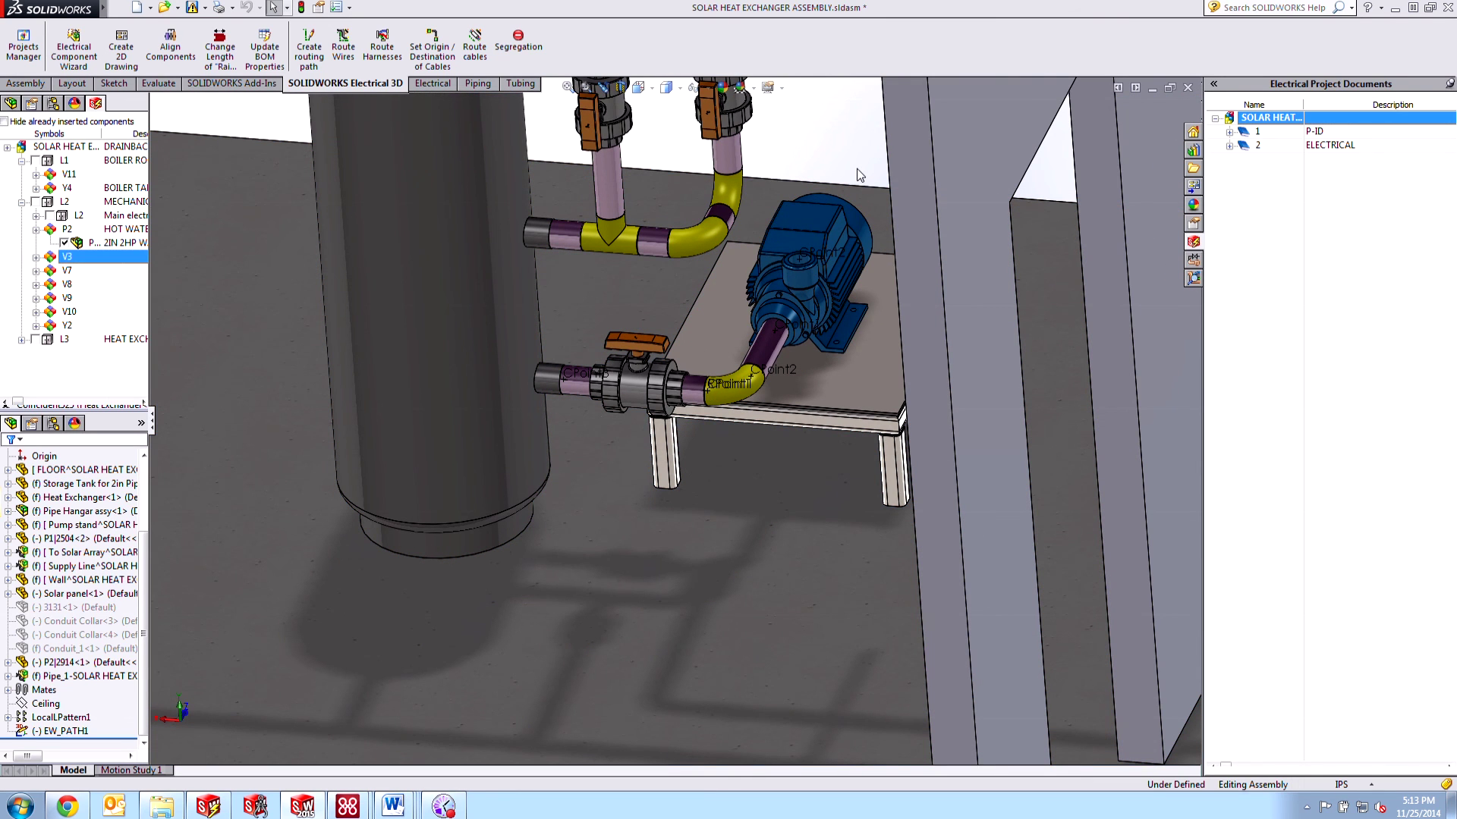